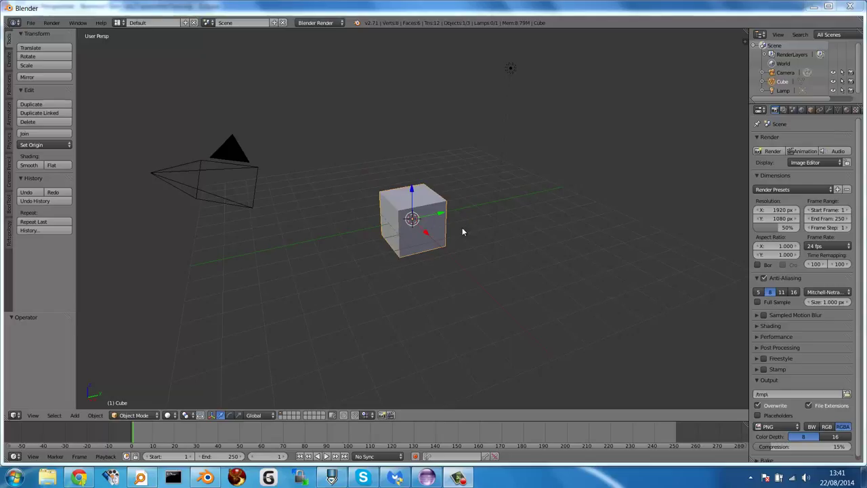
Add a Multiresolution modifier to the cube.
click(437, 273)
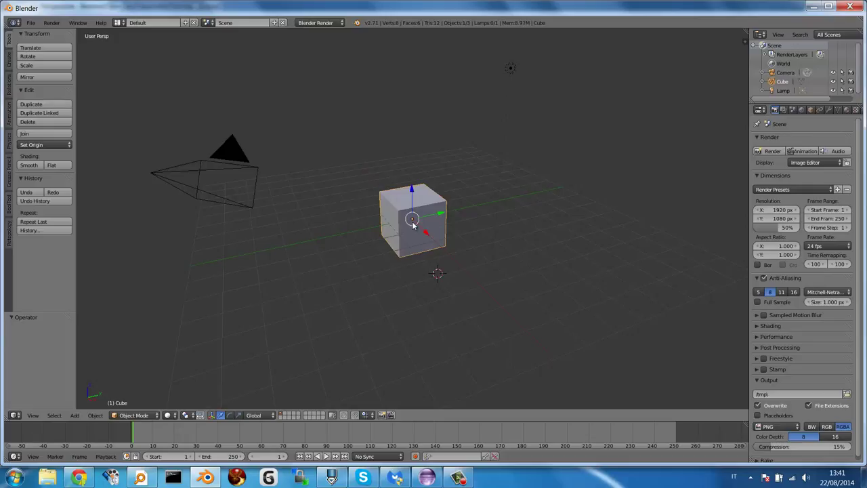
scroll(414, 224, up, 2)
scroll(413, 223, up, 2)
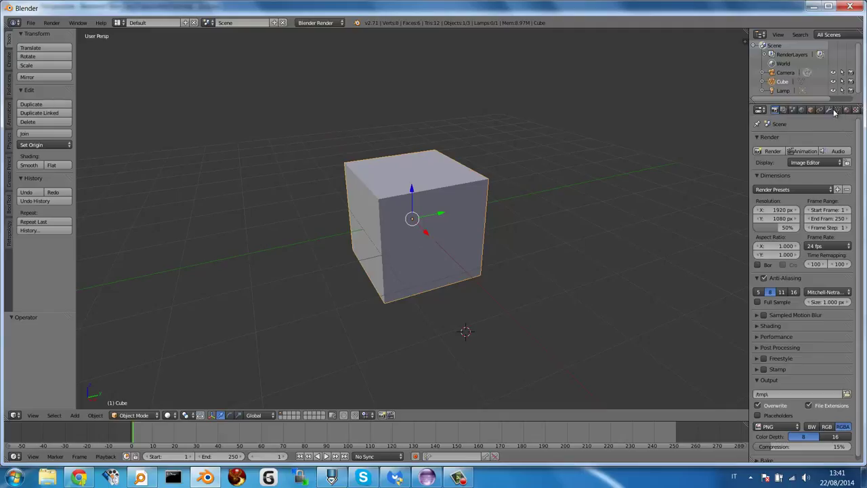
click(829, 110)
click(799, 142)
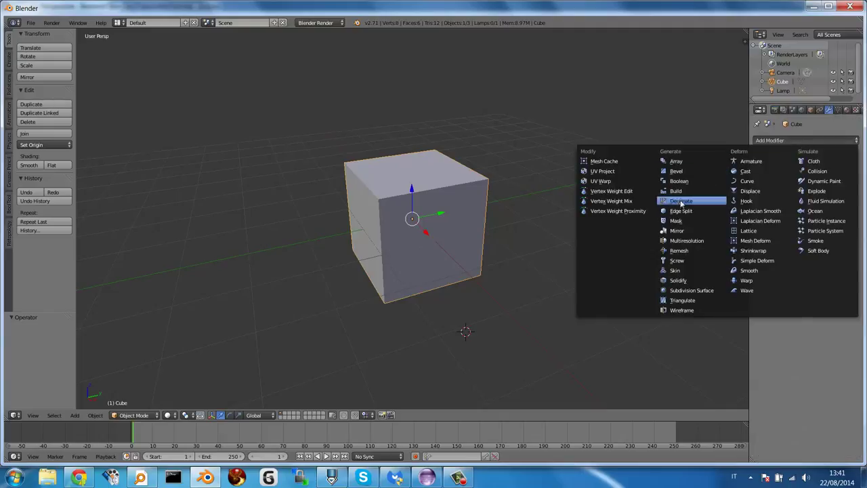
click(681, 240)
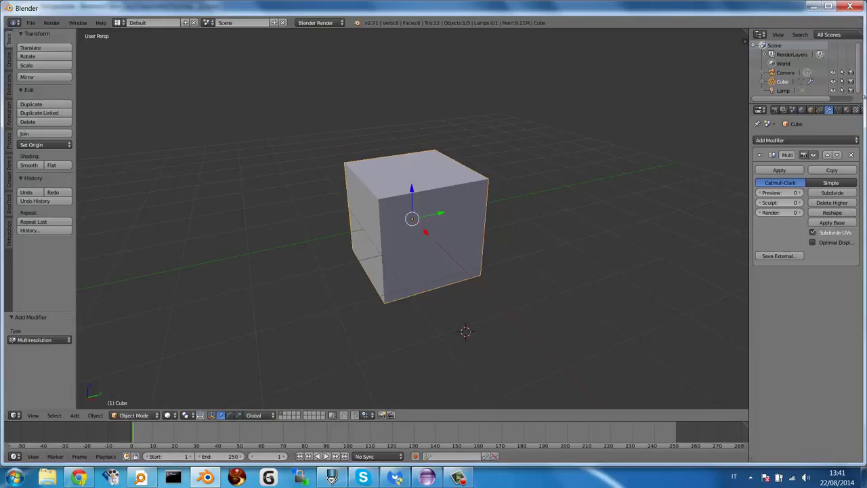
Subdivide the Multiresolution modifier seven times so Preview, Sculpt and Render reach 7.
click(828, 194)
click(827, 194)
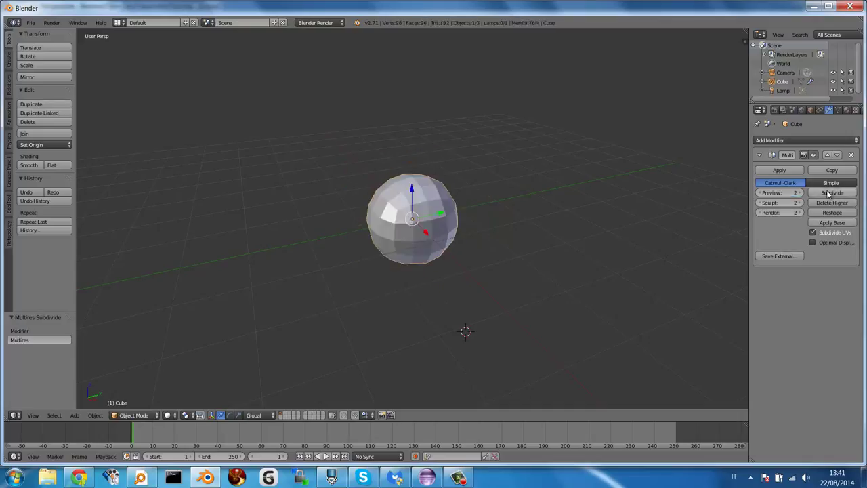
click(828, 194)
click(828, 195)
click(827, 195)
click(827, 194)
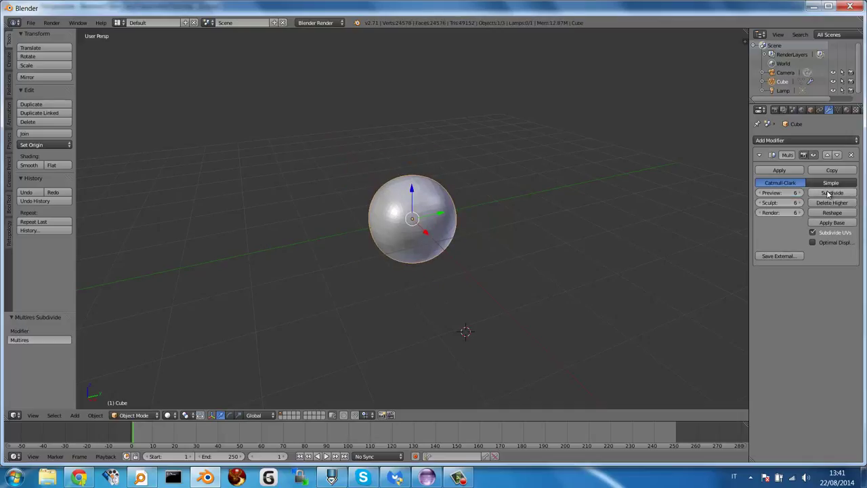
click(828, 195)
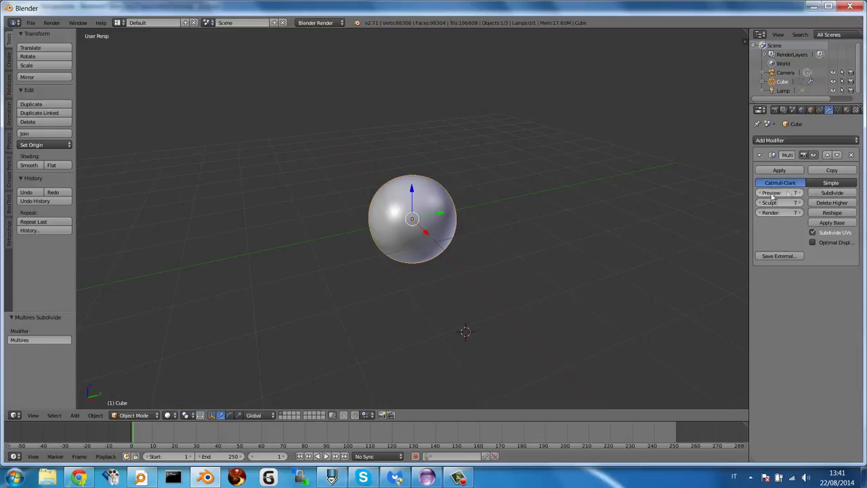
scroll(427, 202, up, 3)
Drop the Multires Sculpt level five steps from 7 to 2, leaving Preview and Render at 7.
scroll(428, 203, up, 2)
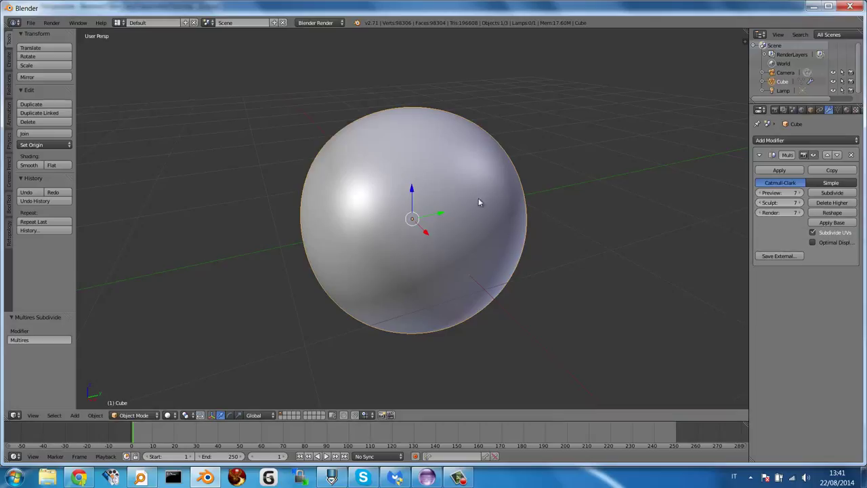
click(759, 203)
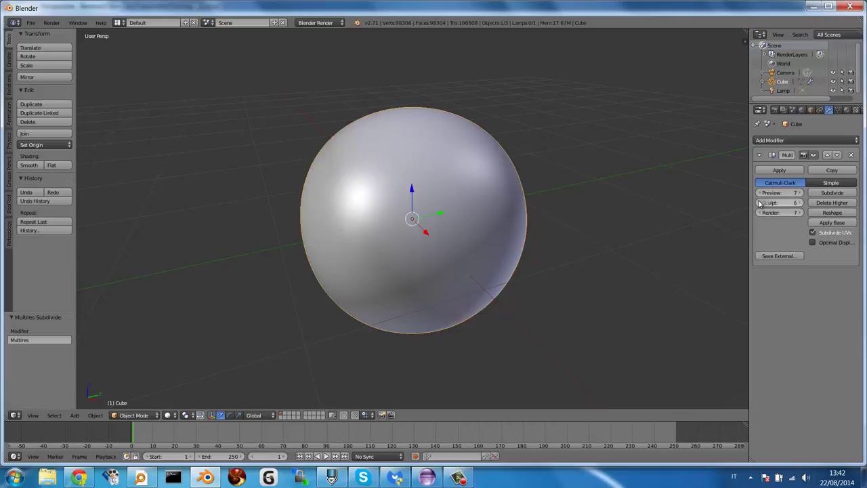
click(759, 203)
click(759, 204)
click(759, 203)
click(759, 203)
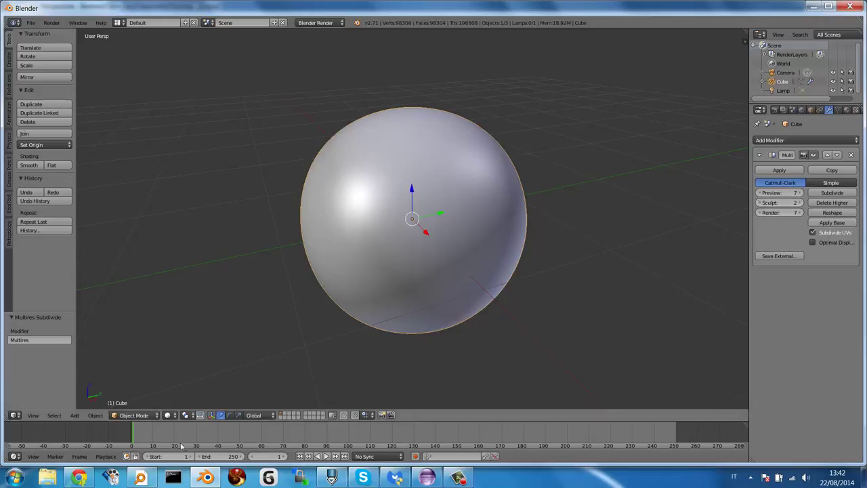
Enter Sculpt Mode, set Multires Sculpt to 1 and choose the Grab brush.
click(147, 415)
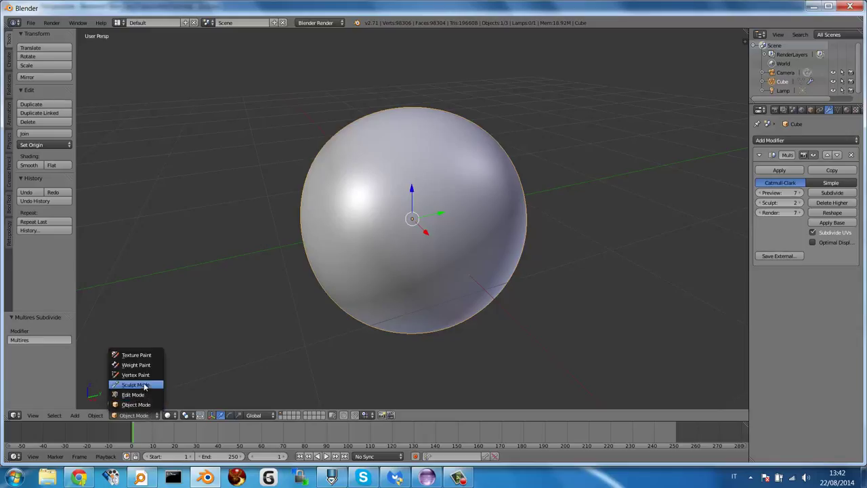
click(145, 384)
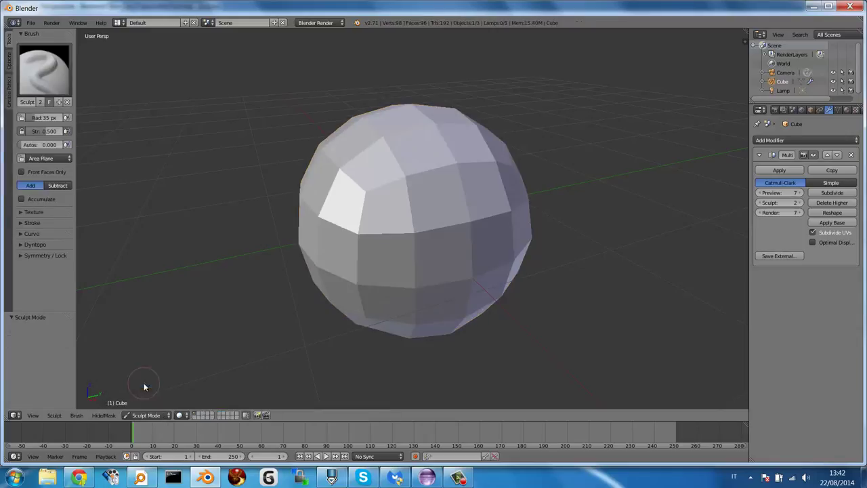
click(759, 203)
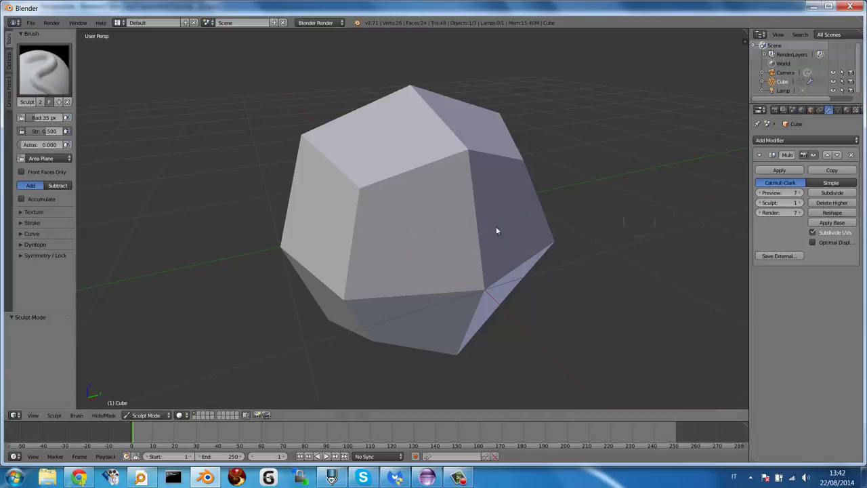
mouse_move(495, 228)
middle_down()
mouse_move(398, 228)
mouse_move(440, 230)
mouse_move(430, 230)
middle_up()
click(32, 76)
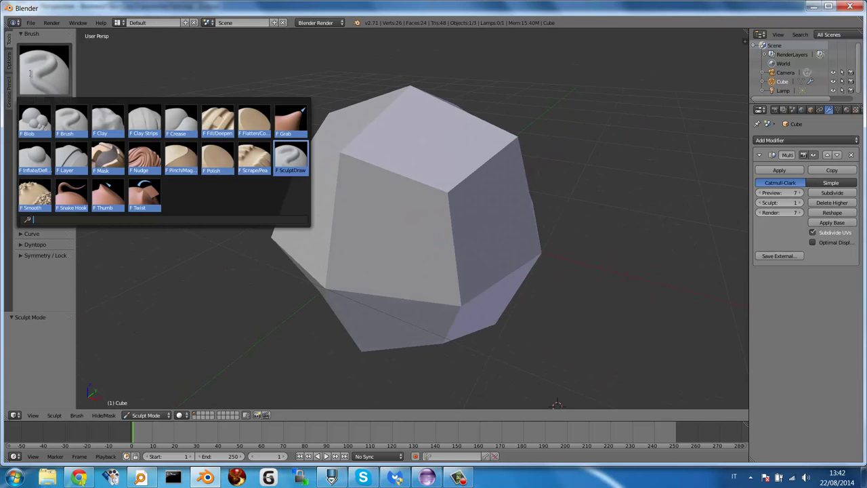
click(294, 121)
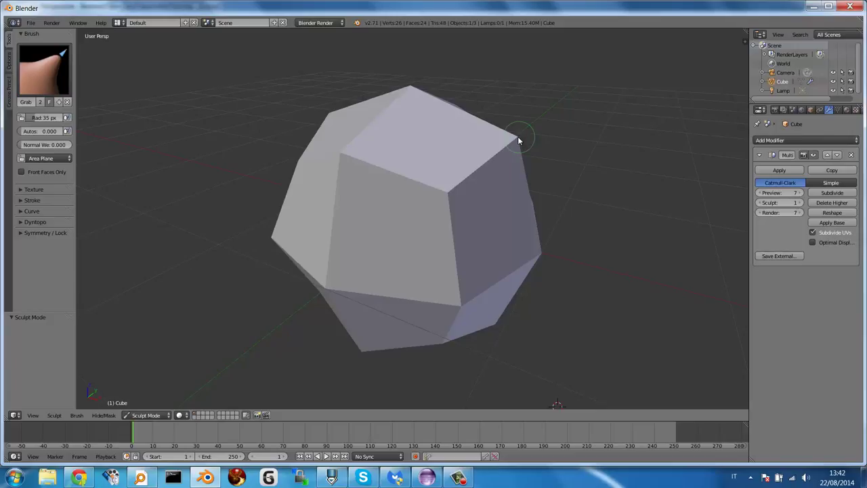
Grab the top-right corner, right side and central vertex outward to the right.
drag(518, 140, 572, 122)
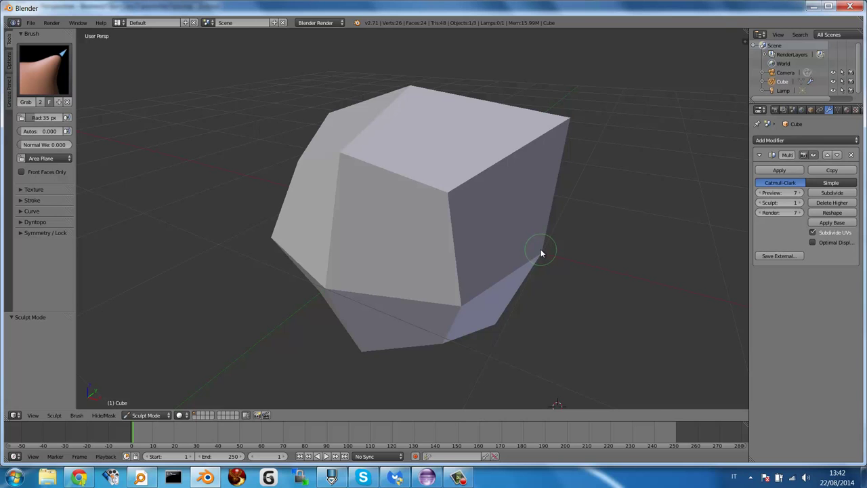
drag(541, 249, 623, 260)
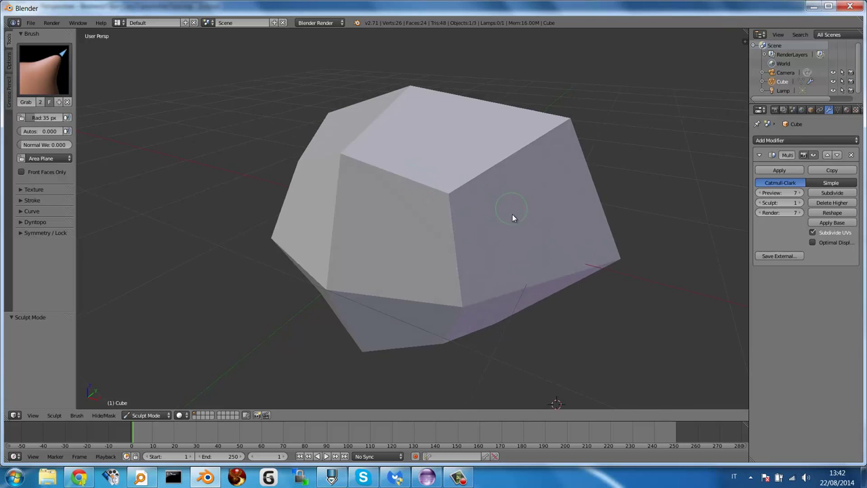
mouse_move(512, 214)
middle_down()
mouse_move(465, 280)
mouse_move(449, 258)
mouse_move(527, 267)
mouse_move(561, 239)
middle_up()
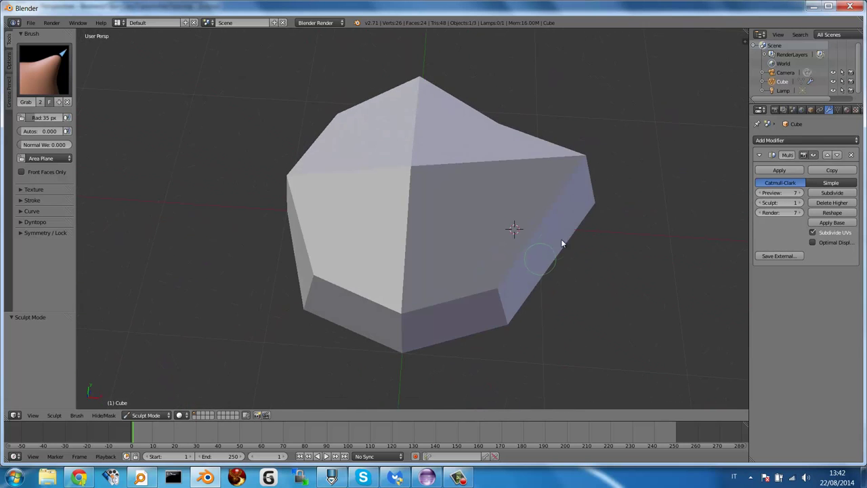
drag(415, 169, 487, 164)
mouse_move(494, 183)
middle_down()
mouse_move(474, 143)
mouse_move(472, 162)
middle_up()
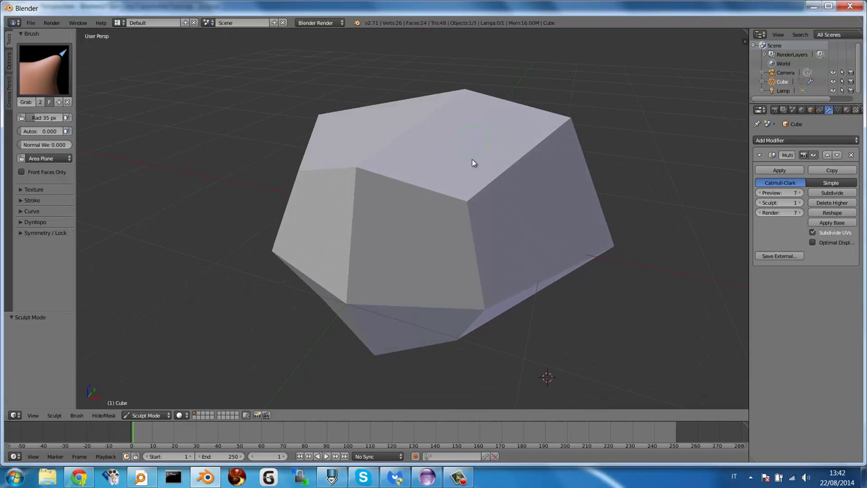
drag(463, 206, 501, 216)
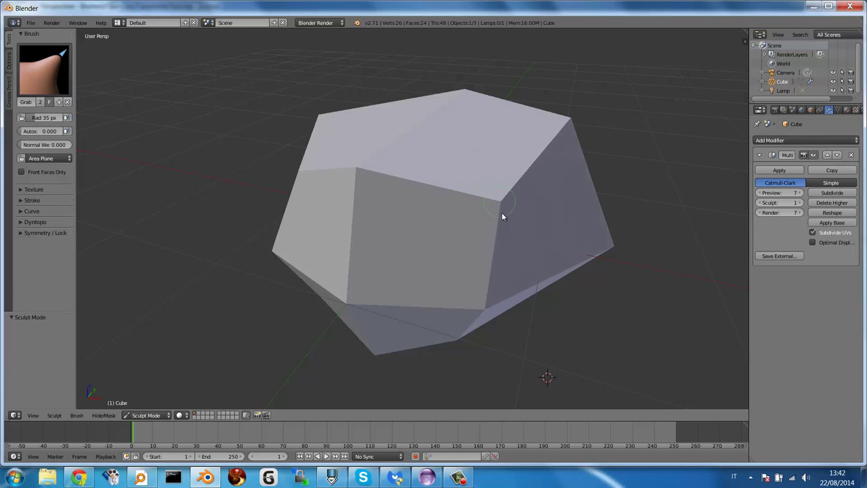
middle_drag(523, 265, 526, 243)
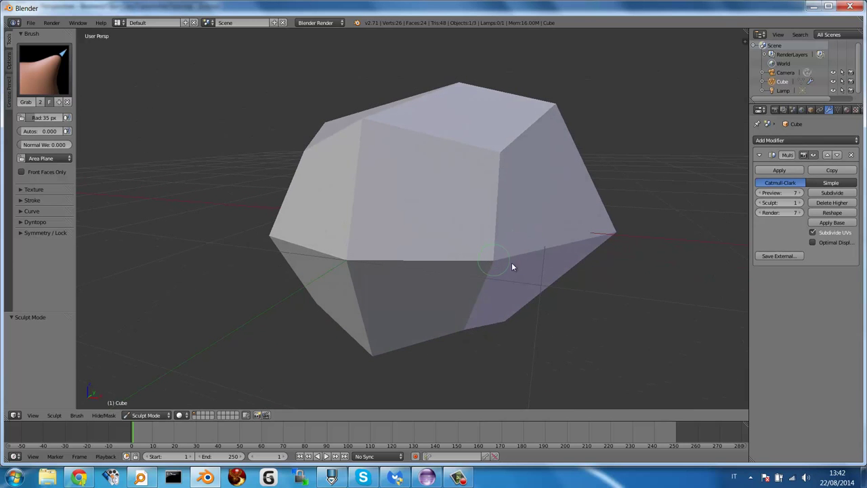
Pull the lower vertices and lower-right edge outward, then reshape the top front vertex.
drag(513, 265, 555, 267)
mouse_move(555, 267)
middle_down()
mouse_move(535, 284)
mouse_move(534, 240)
mouse_move(539, 253)
mouse_move(500, 337)
middle_up()
drag(512, 324, 586, 333)
middle_drag(534, 241, 539, 283)
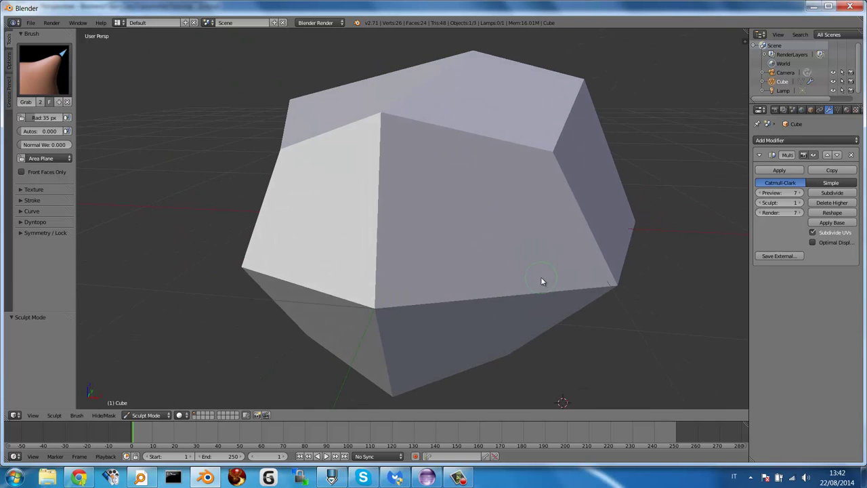
mouse_move(382, 121)
mouse_down()
mouse_move(409, 224)
mouse_move(444, 178)
mouse_up()
mouse_move(443, 178)
middle_down()
mouse_move(449, 159)
mouse_move(455, 181)
middle_up()
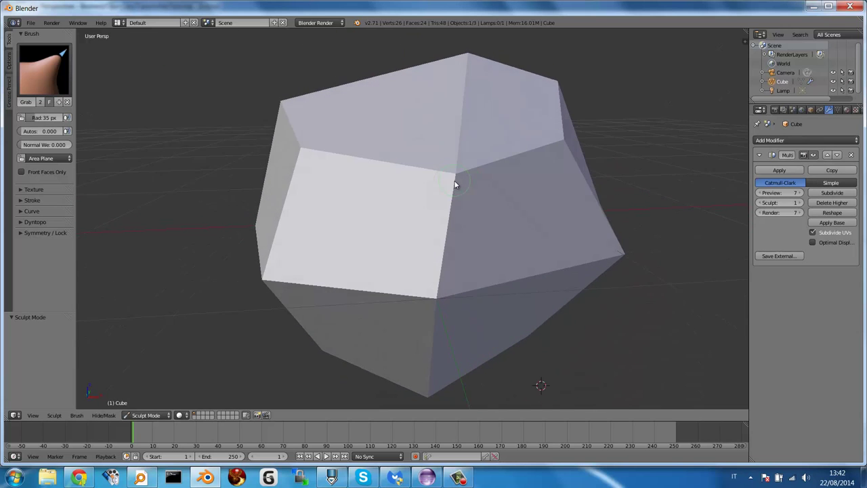
Raise the Multires Sculpt level from 1 to 3.
click(800, 203)
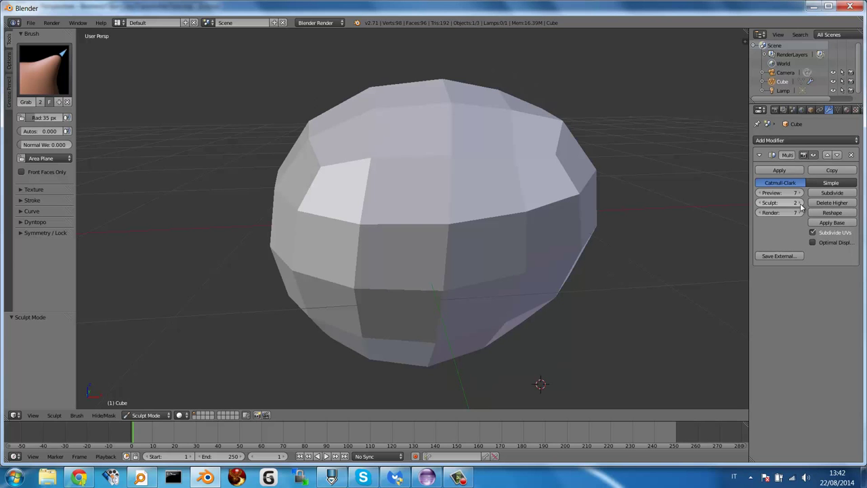
middle_drag(470, 155, 472, 175)
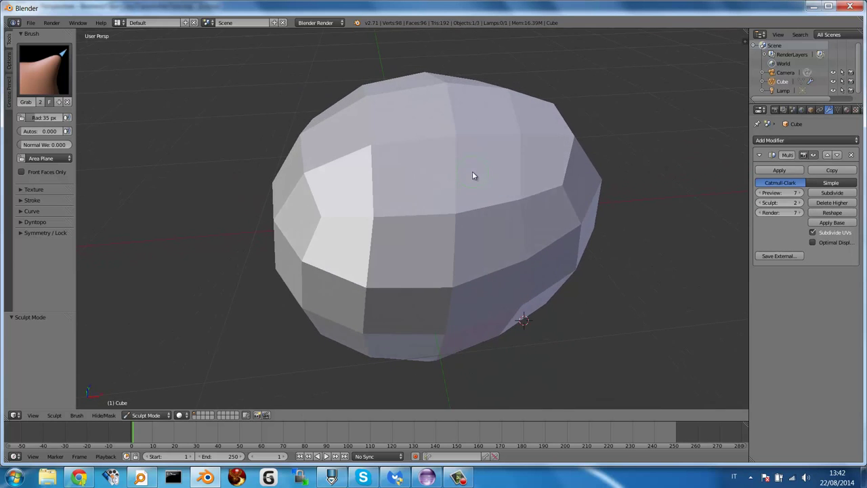
click(799, 203)
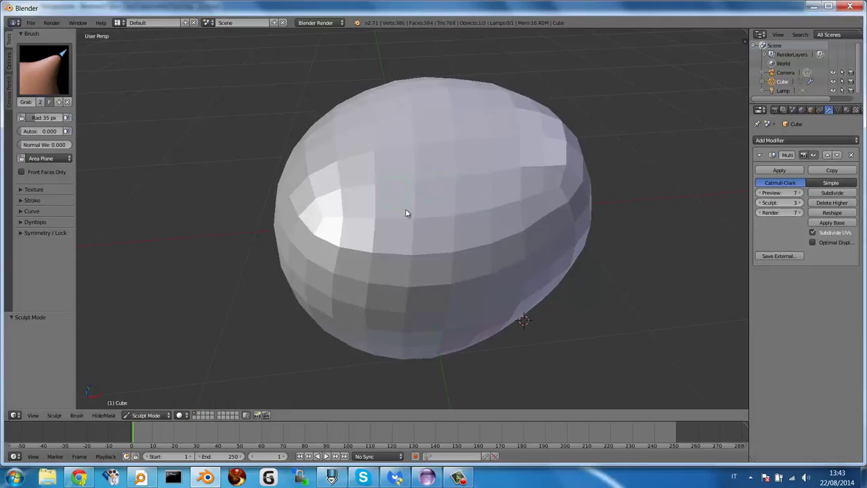
mouse_move(438, 188)
middle_down()
mouse_move(454, 176)
mouse_move(445, 190)
mouse_move(440, 113)
middle_up()
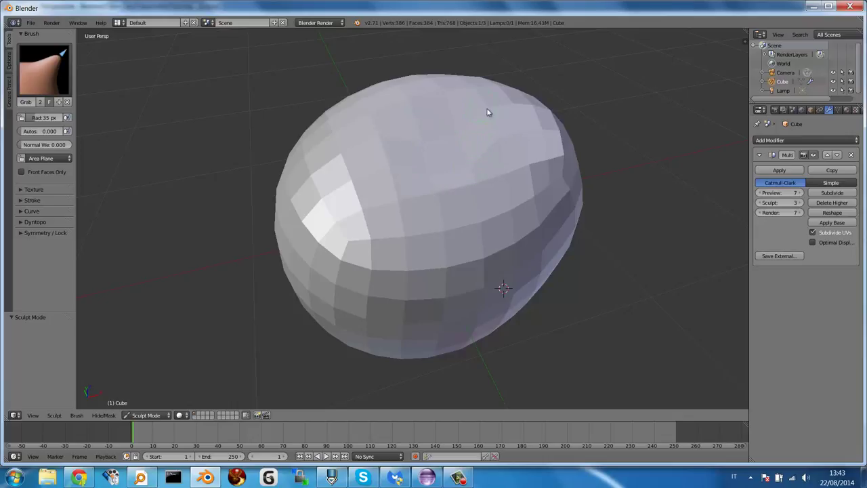
Refine the top surface at level 3, pulling it down into a dent.
drag(486, 107, 497, 142)
mouse_move(465, 136)
middle_down()
mouse_move(451, 169)
mouse_move(455, 158)
middle_up()
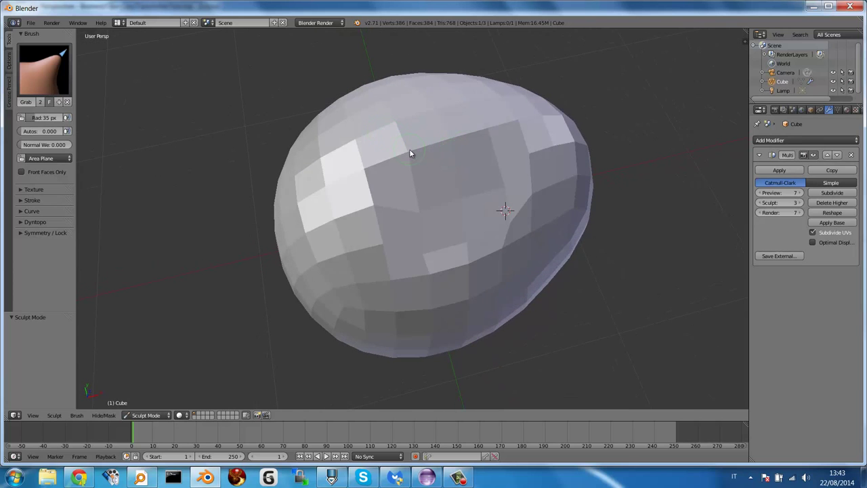
drag(411, 151, 411, 170)
drag(455, 147, 472, 138)
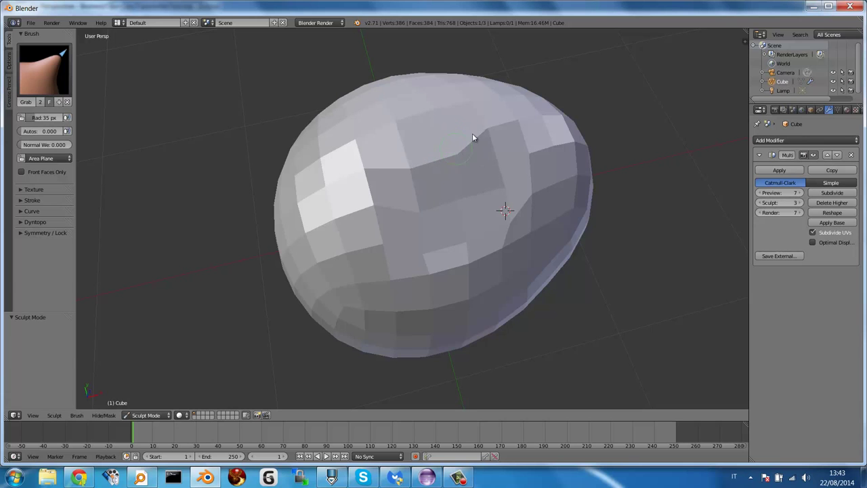
mouse_move(465, 174)
middle_down()
mouse_move(466, 131)
mouse_move(519, 138)
mouse_move(413, 115)
middle_up()
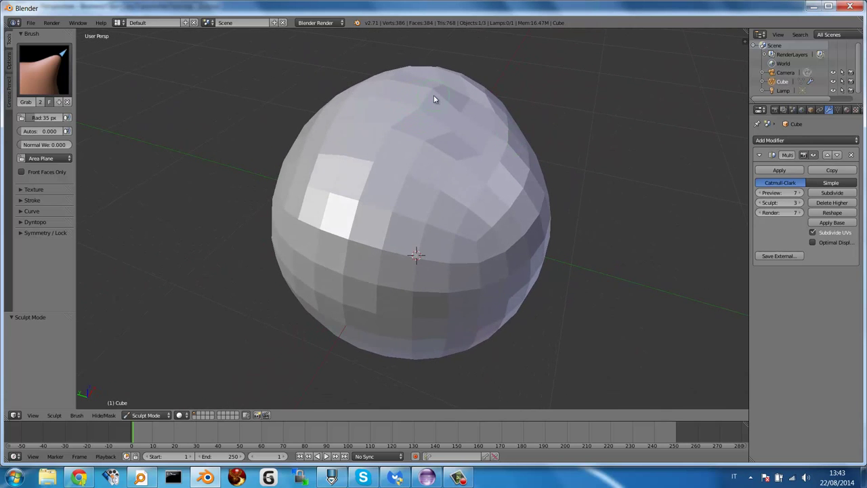
mouse_move(434, 87)
mouse_down()
mouse_move(413, 156)
mouse_move(428, 166)
mouse_up()
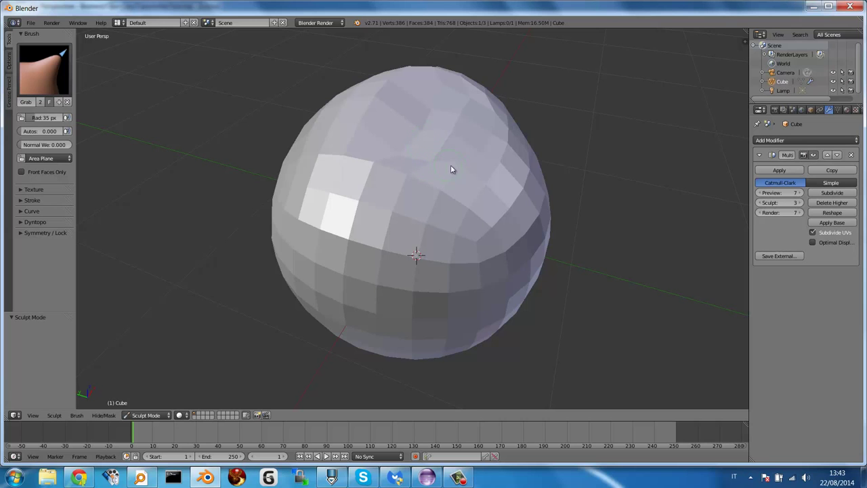
mouse_move(426, 106)
middle_down()
mouse_move(400, 142)
mouse_move(407, 128)
middle_up()
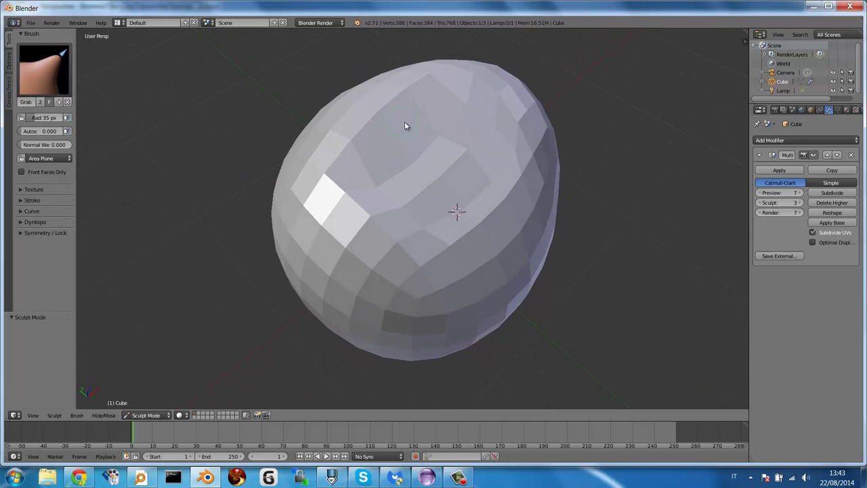
Raise the Sculpt level to 7, smoothing the mesh into an egg shape.
double_click(802, 204)
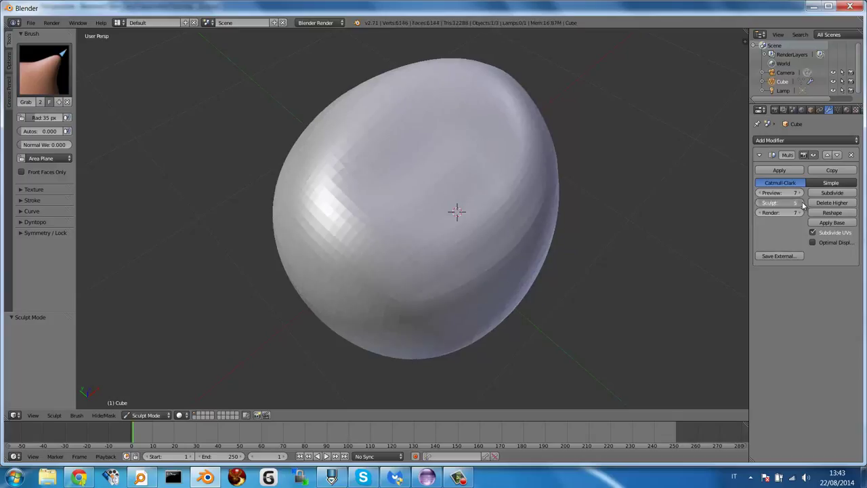
click(802, 204)
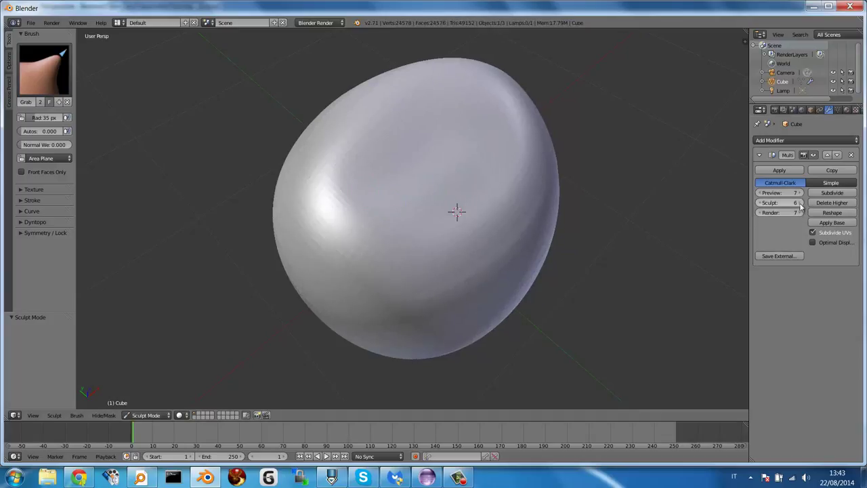
click(801, 204)
mouse_move(465, 174)
middle_down()
mouse_move(460, 126)
mouse_move(431, 172)
mouse_move(434, 111)
mouse_move(454, 126)
mouse_move(447, 153)
mouse_move(485, 163)
mouse_move(467, 156)
middle_up()
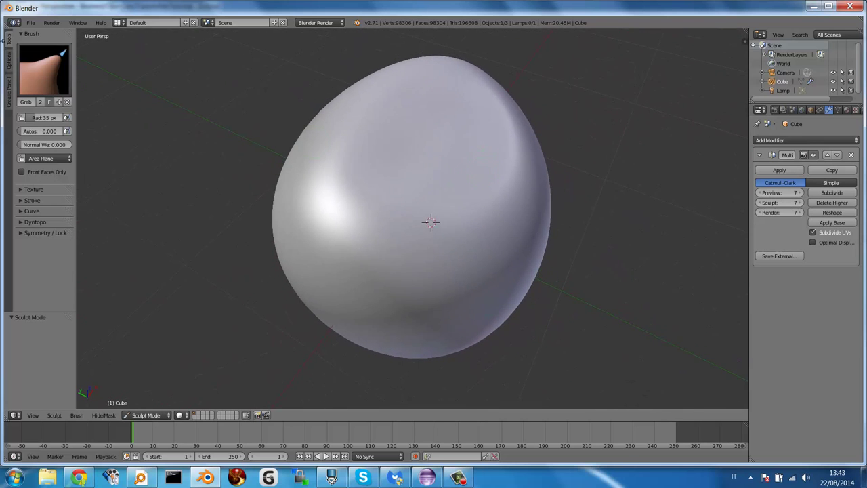
Select the Layer brush and undo a trial ridge stroke.
click(39, 70)
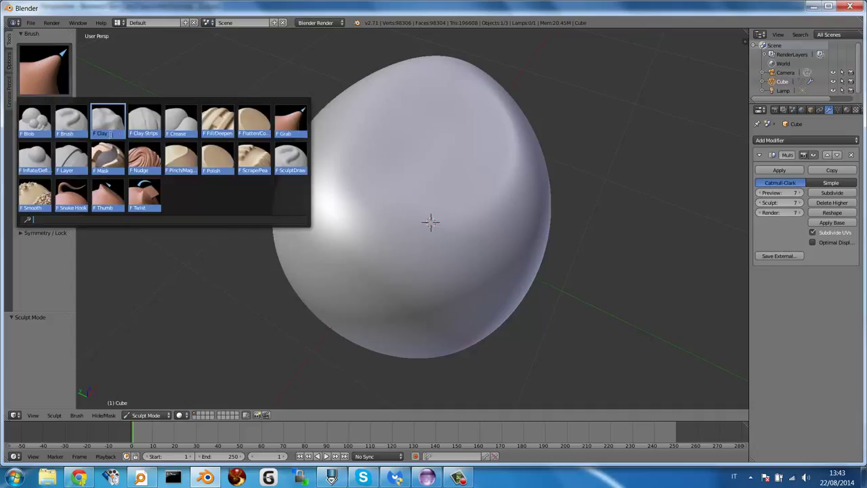
click(79, 159)
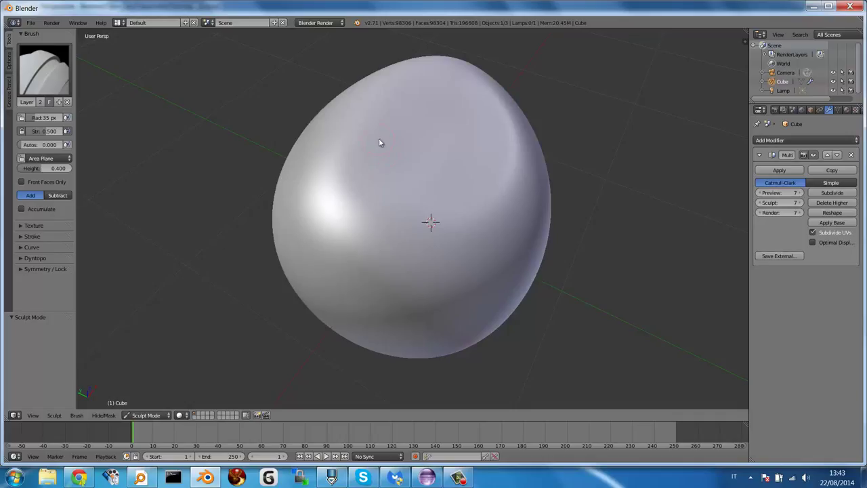
mouse_move(378, 139)
mouse_down()
mouse_move(389, 199)
mouse_move(348, 215)
mouse_up()
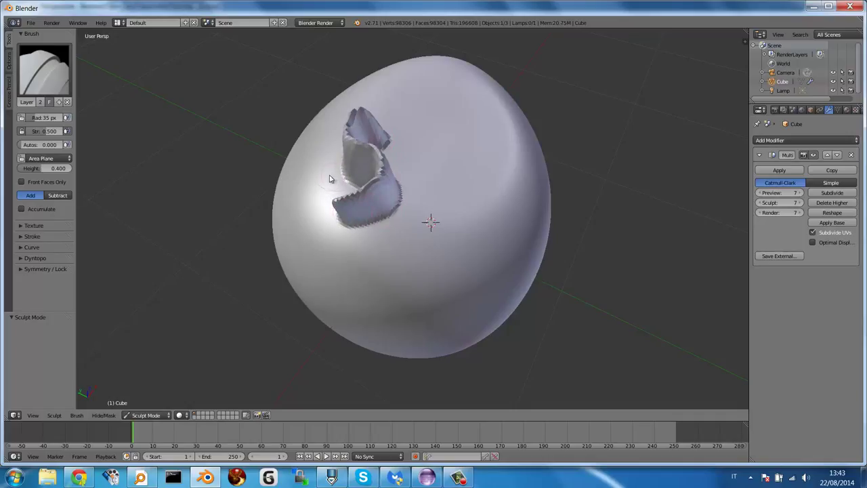
mouse_move(406, 192)
middle_down()
mouse_move(433, 203)
mouse_move(437, 176)
mouse_move(453, 166)
mouse_move(395, 197)
middle_up()
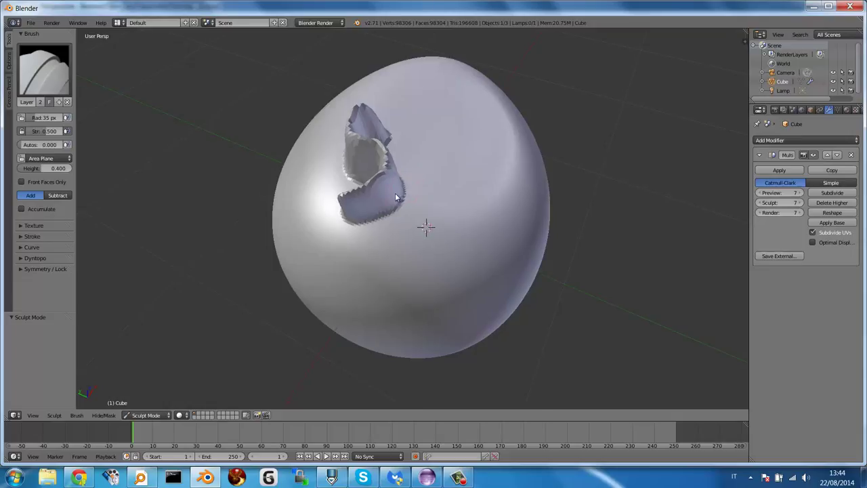
key(ctrl+z)
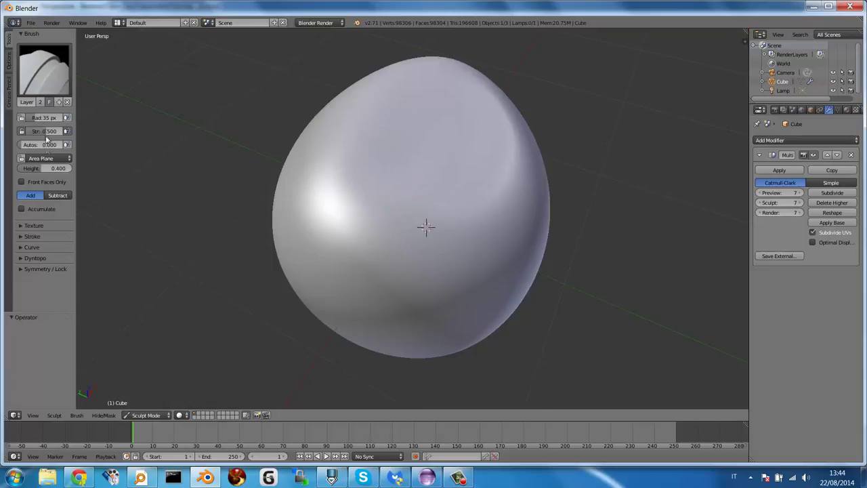
Set the Layer brush strength to 0.1 and autosmooth to 0.
click(44, 134)
drag(40, 132, 9, 126)
key(Tab)
key(Return)
Undo a trial S-shaped stroke and raise the brush strength to 0.3.
mouse_move(396, 155)
mouse_down()
mouse_move(348, 158)
mouse_move(379, 195)
mouse_move(344, 226)
mouse_up()
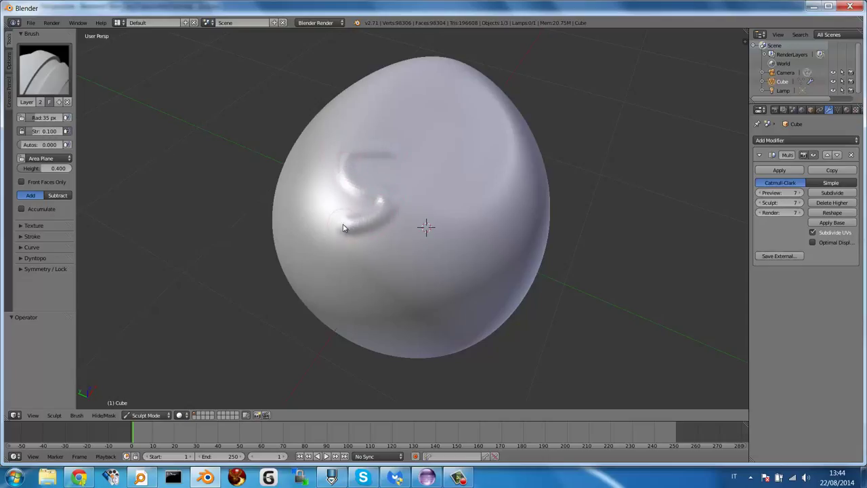
mouse_move(383, 201)
middle_down()
mouse_move(422, 188)
mouse_move(436, 158)
mouse_move(426, 186)
middle_up()
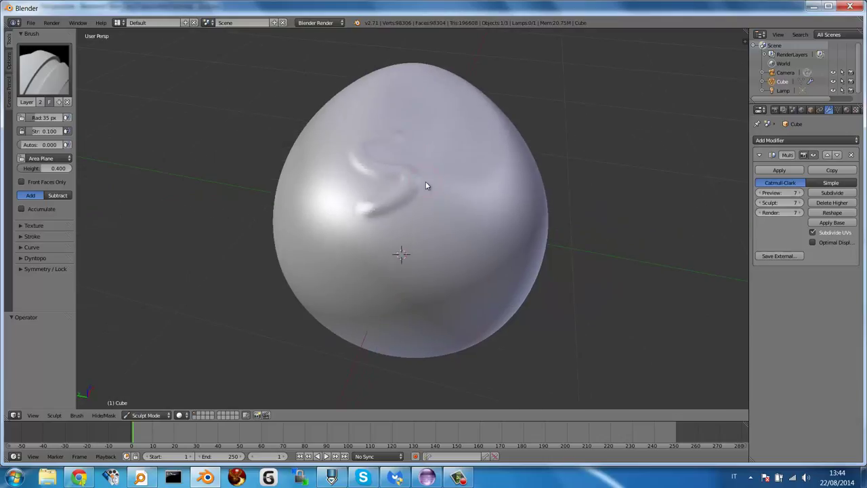
key(ctrl+z)
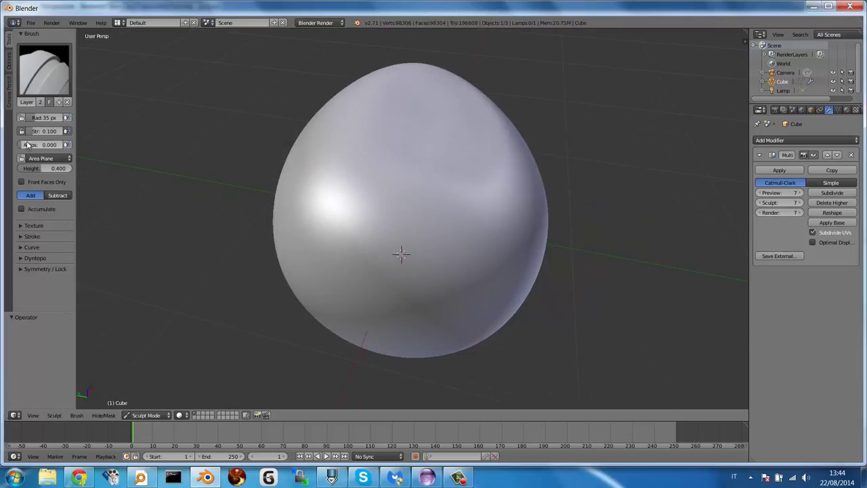
click(44, 130)
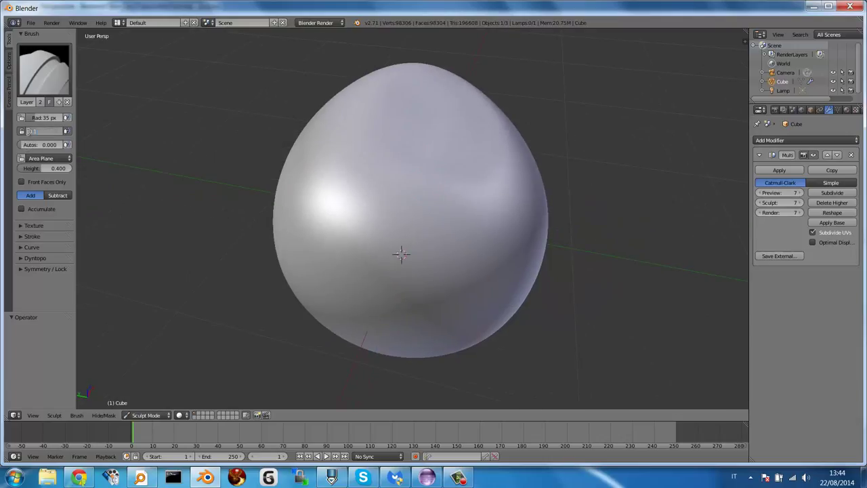
key(Tab)
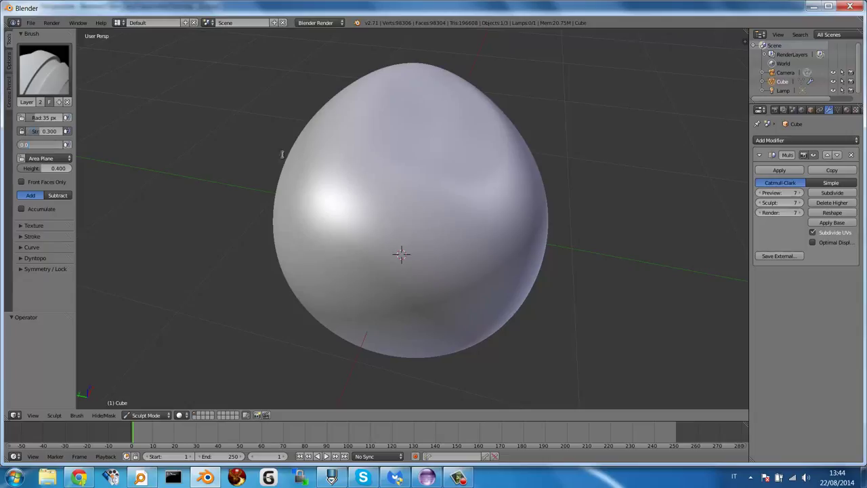
Keeping autosmooth at 0, stroke the raised letters S, A and L onto the egg's front.
key(Return)
mouse_move(375, 157)
mouse_down()
mouse_move(381, 201)
mouse_move(325, 230)
mouse_up()
mouse_move(408, 212)
mouse_down()
mouse_move(414, 146)
mouse_move(439, 159)
mouse_move(453, 221)
mouse_up()
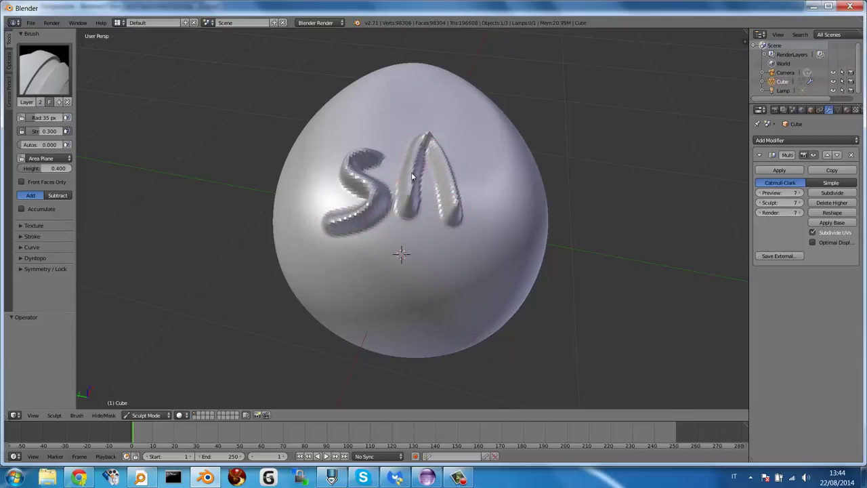
mouse_move(413, 188)
mouse_down()
mouse_move(446, 182)
mouse_move(487, 202)
mouse_up()
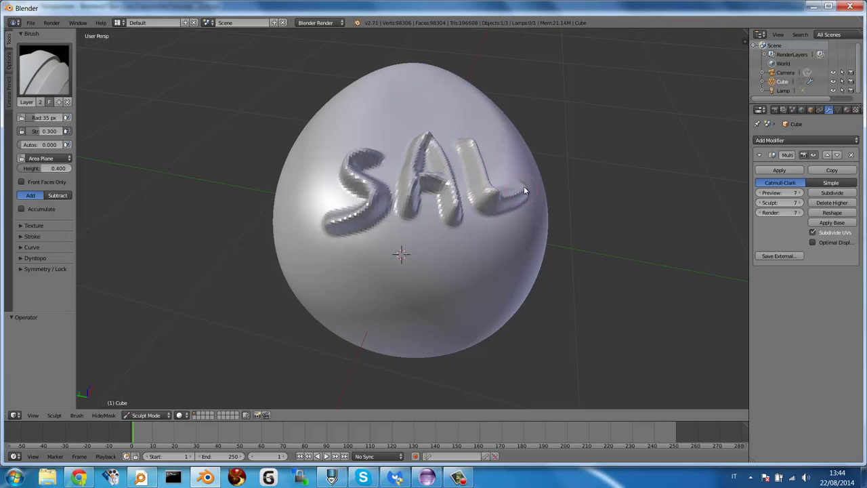
mouse_move(417, 271)
middle_down()
mouse_move(485, 248)
mouse_move(496, 283)
mouse_move(430, 248)
mouse_move(394, 275)
middle_up()
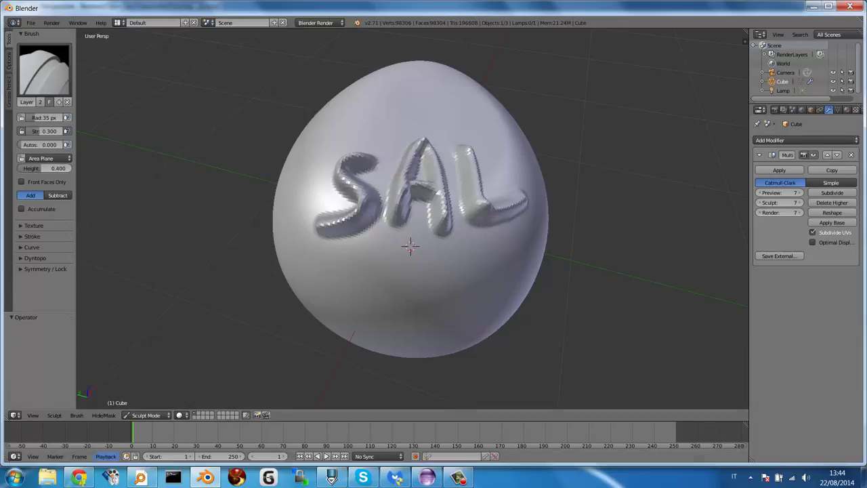
Return to Object Mode and apply Smooth shading to the SAL-lettered egg.
click(146, 415)
click(148, 404)
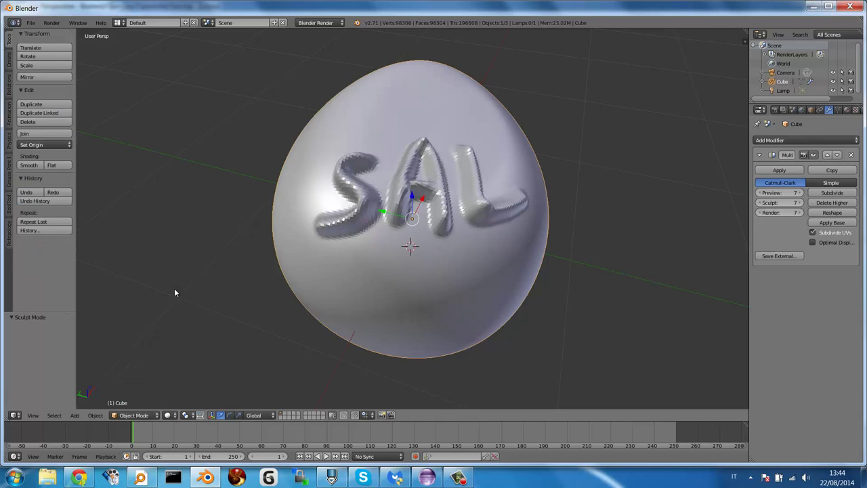
click(27, 166)
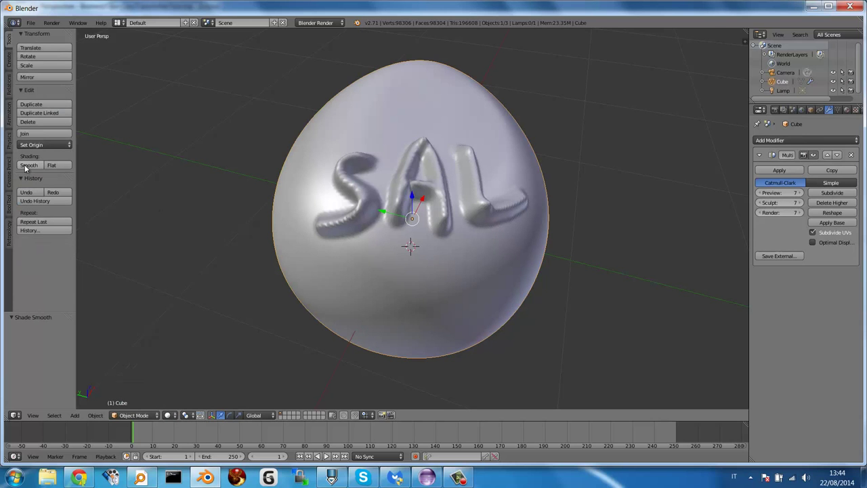
scroll(506, 162, up, 1)
middle_drag(506, 162, 509, 167)
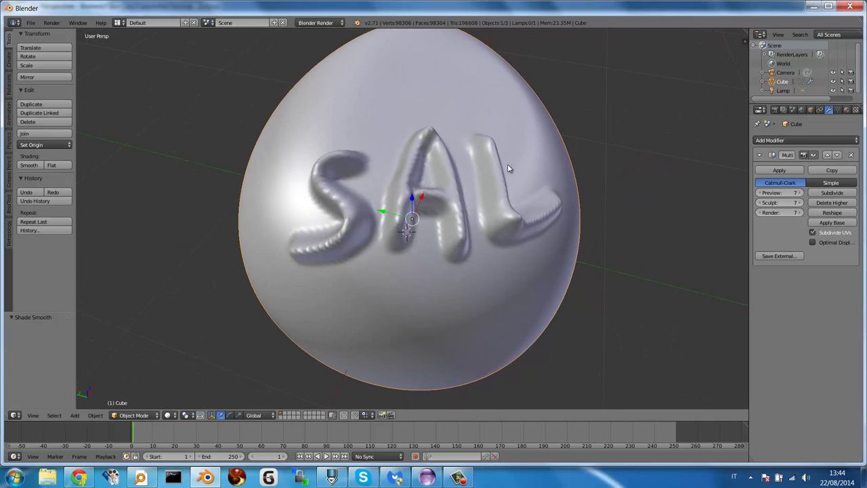
mouse_move(435, 214)
middle_down()
mouse_move(437, 225)
mouse_move(460, 215)
mouse_move(439, 226)
mouse_move(434, 214)
mouse_move(365, 217)
middle_up()
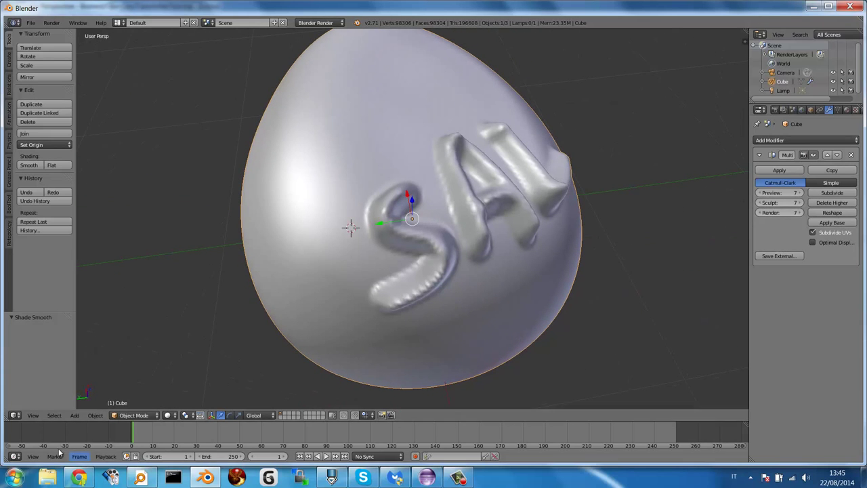
Step the Multires Preview level down from 7 to 2 and orbit the low-poly egg.
click(759, 194)
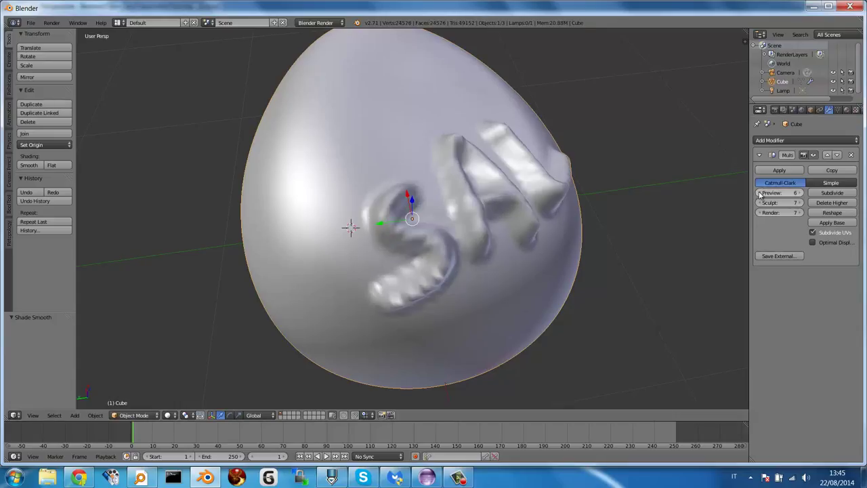
click(760, 194)
click(760, 194)
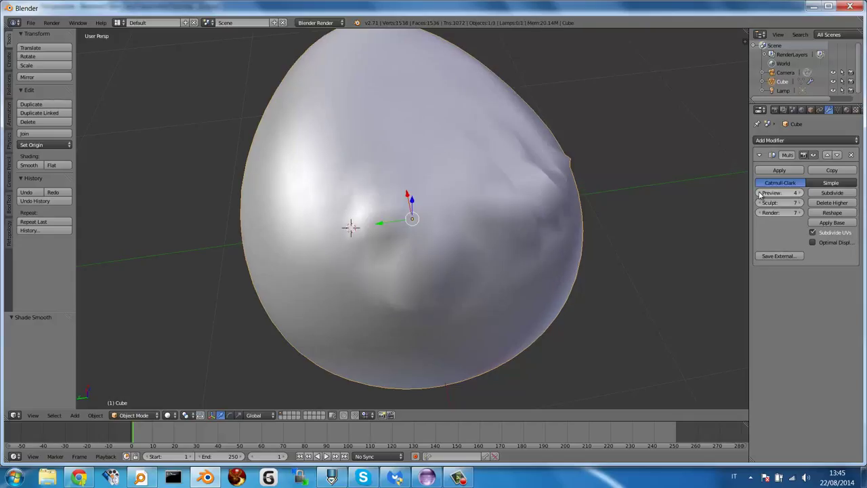
click(759, 195)
click(760, 195)
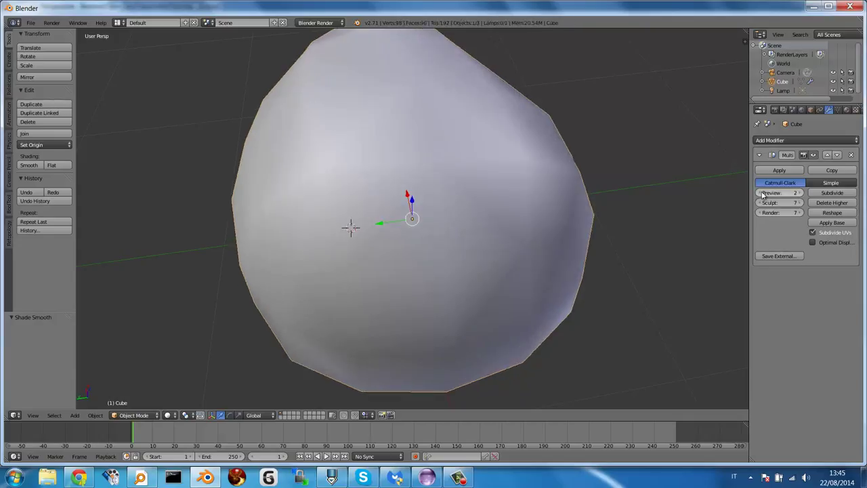
click(761, 194)
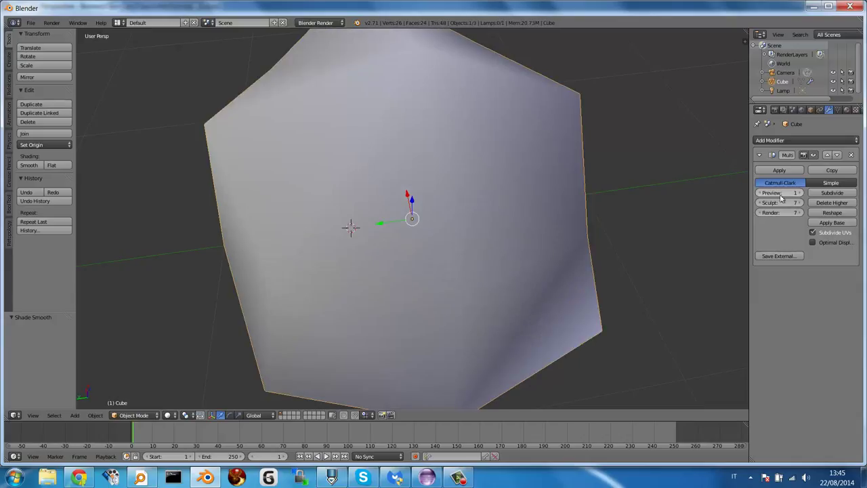
click(799, 195)
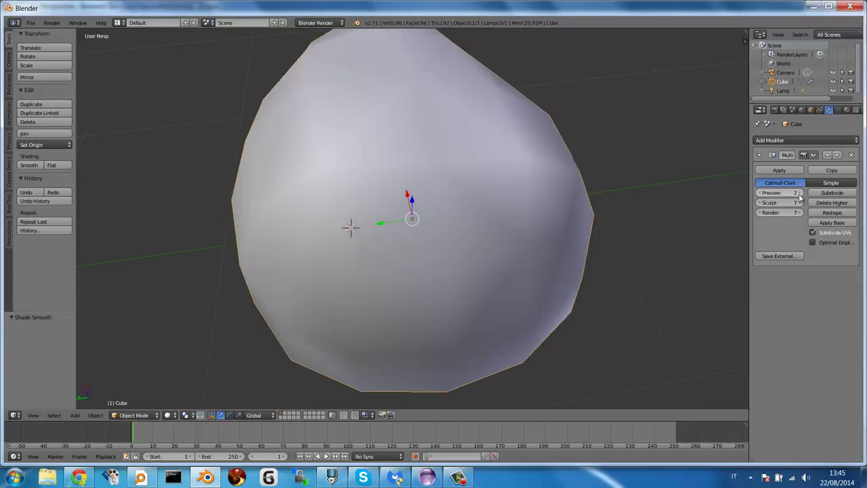
click(799, 194)
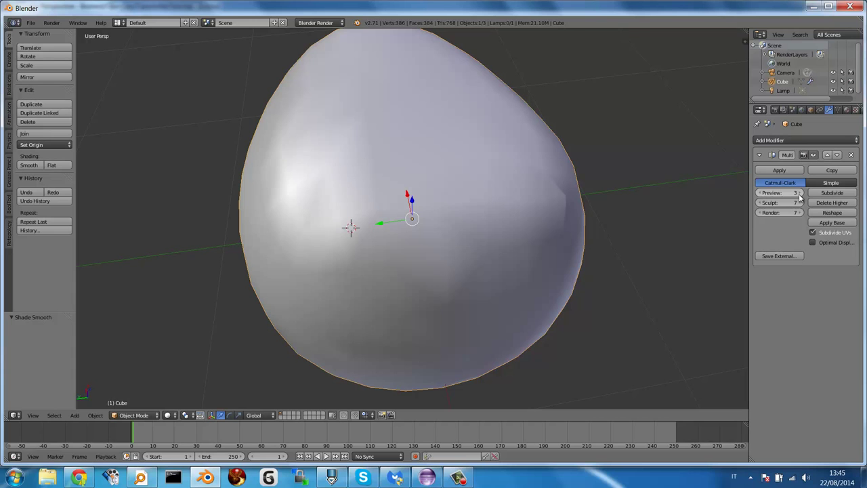
click(761, 194)
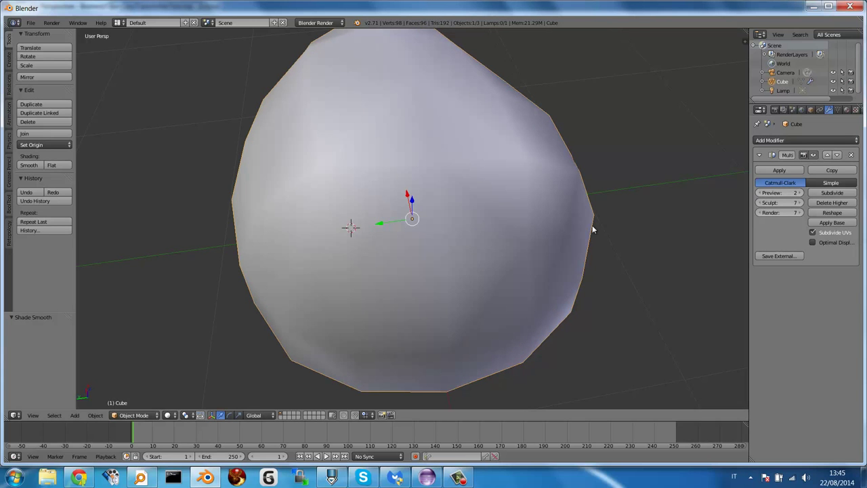
scroll(398, 181, down, 2)
mouse_move(399, 182)
middle_down()
mouse_move(411, 178)
mouse_move(413, 234)
mouse_move(443, 222)
middle_up()
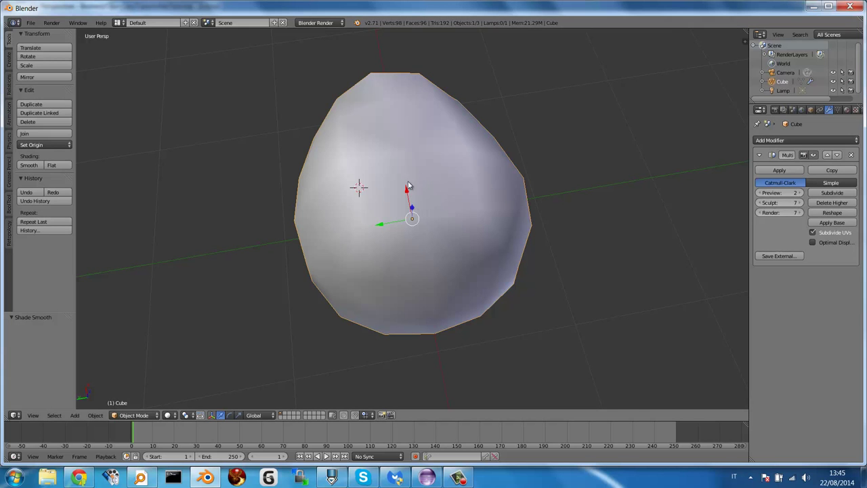
mouse_move(407, 184)
middle_down()
mouse_move(432, 153)
mouse_move(408, 151)
mouse_move(402, 161)
middle_up()
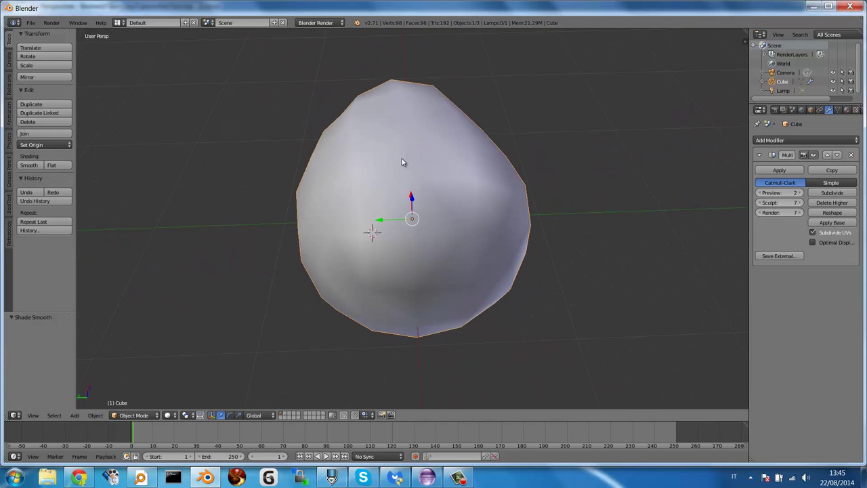
Split the viewport, make the right half a UV/Image Editor, and put the egg in Edit Mode.
click(742, 41)
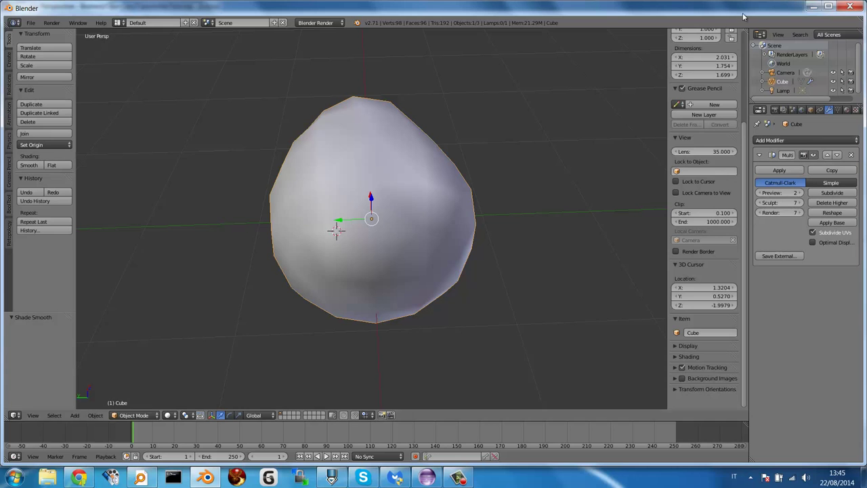
drag(736, 32, 428, 136)
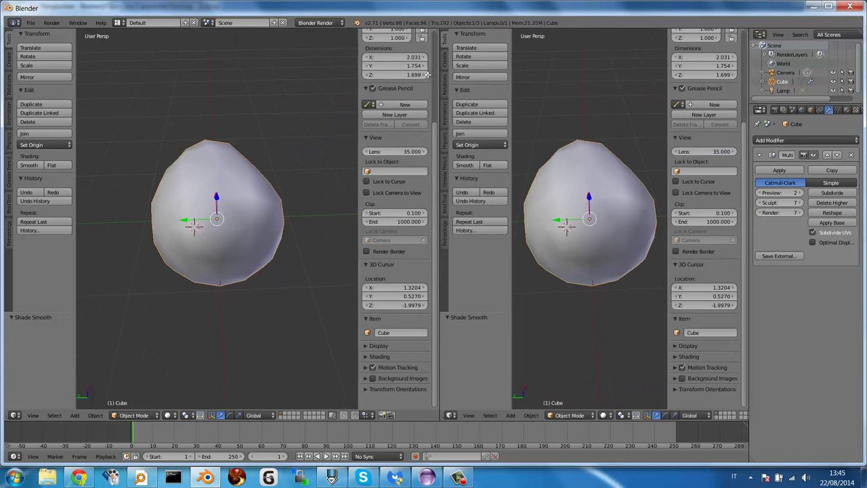
click(437, 414)
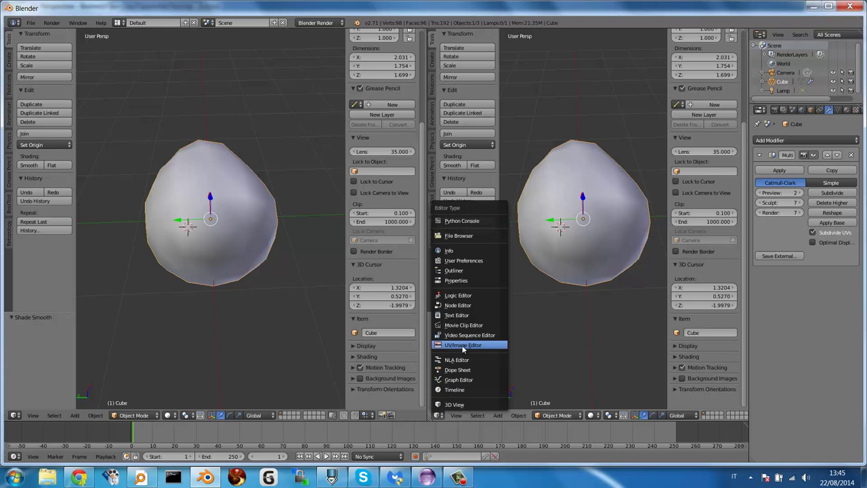
click(462, 346)
scroll(555, 262, up, 3)
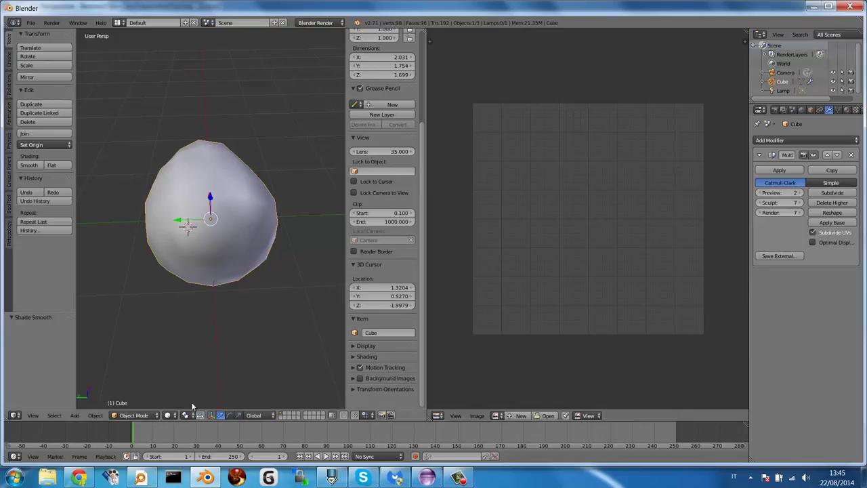
click(154, 415)
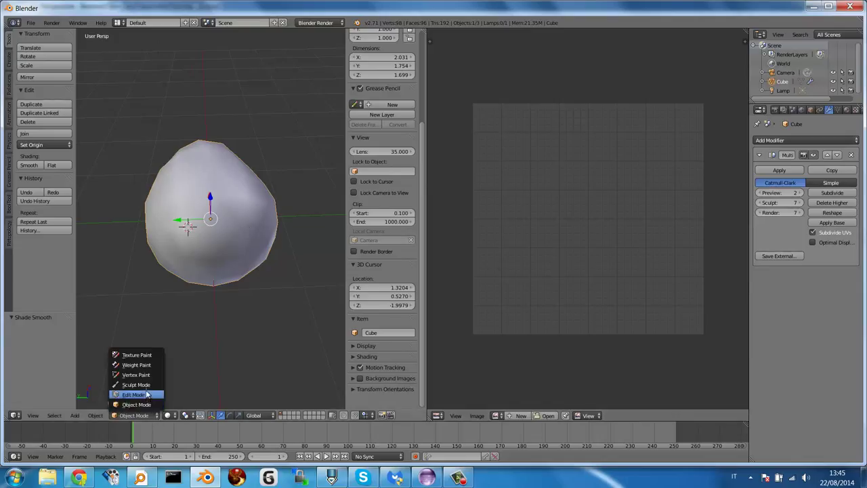
click(148, 394)
Switch to an orthographic view of the cube mesh and change to edge selection.
mouse_move(238, 244)
middle_down()
mouse_move(267, 196)
mouse_move(240, 279)
middle_up()
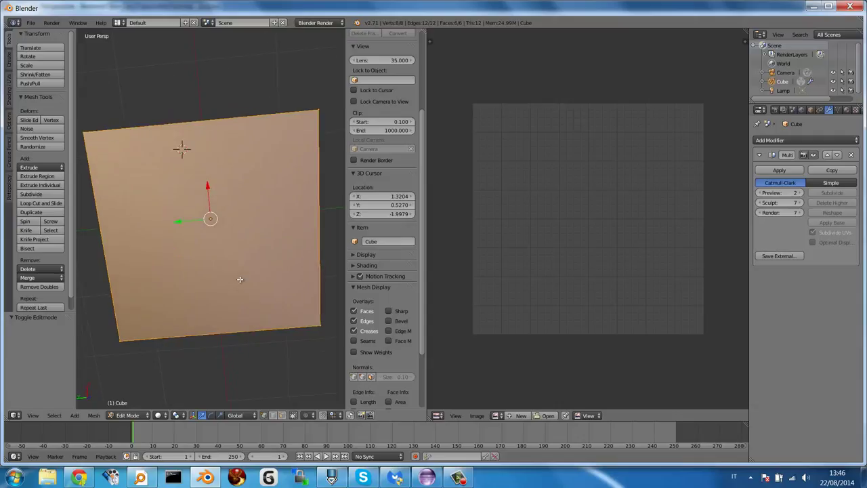
key(KP_5)
key(KP_1)
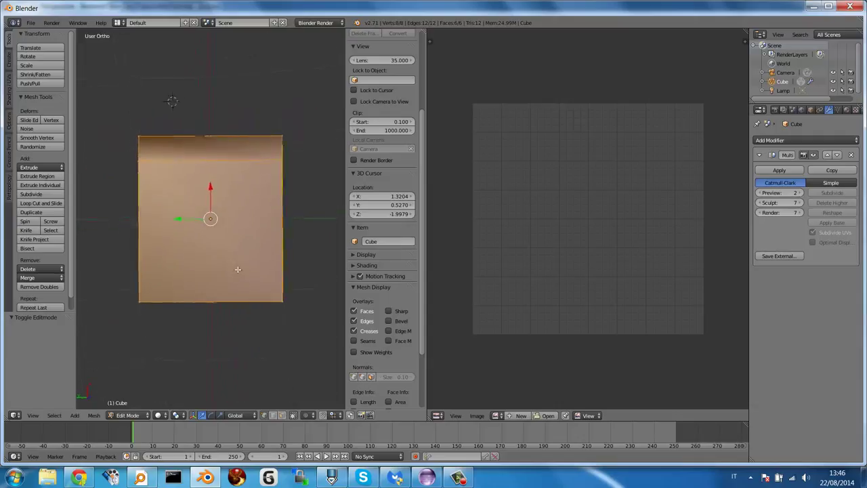
key(KP_8)
key(KP_4)
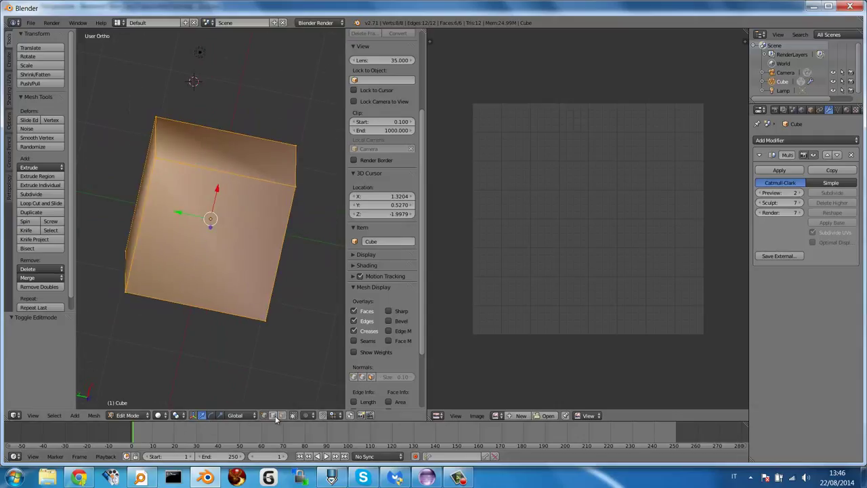
click(276, 418)
mouse_move(223, 318)
middle_down()
mouse_move(215, 285)
mouse_move(217, 292)
middle_up()
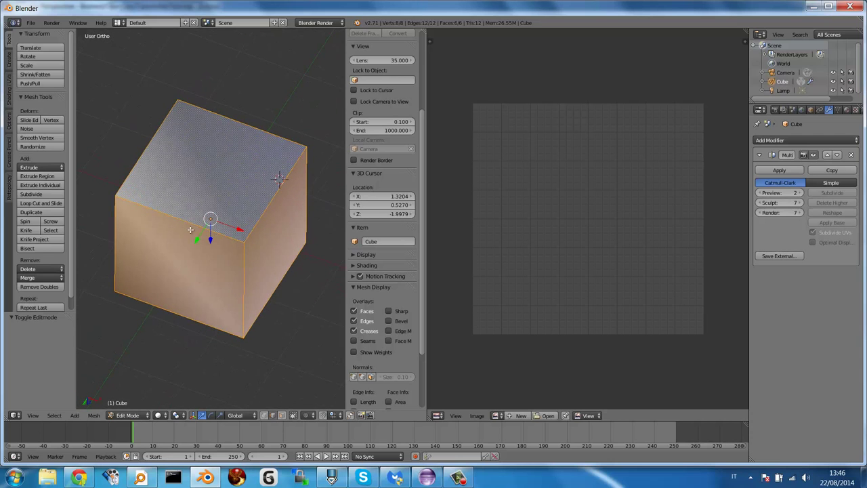
middle_drag(189, 227, 220, 209)
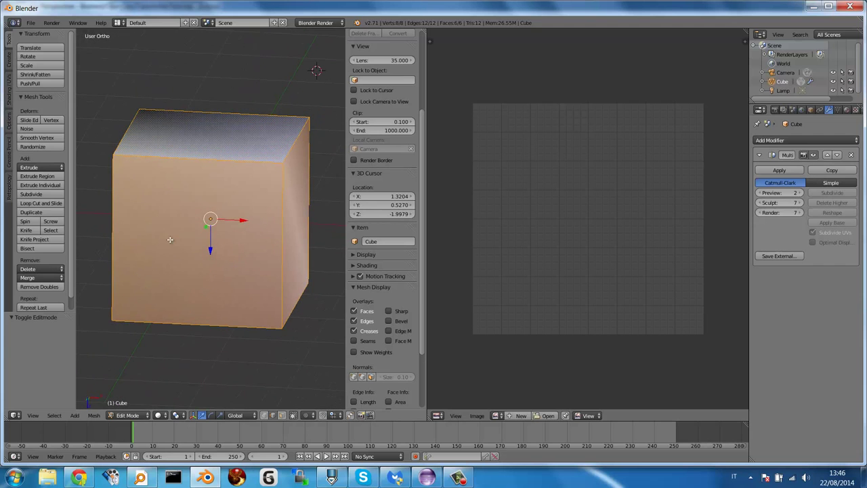
Select the cube's vertical and front top/bottom edges as future UV seams, orbiting to reach hidden ones.
key(a)
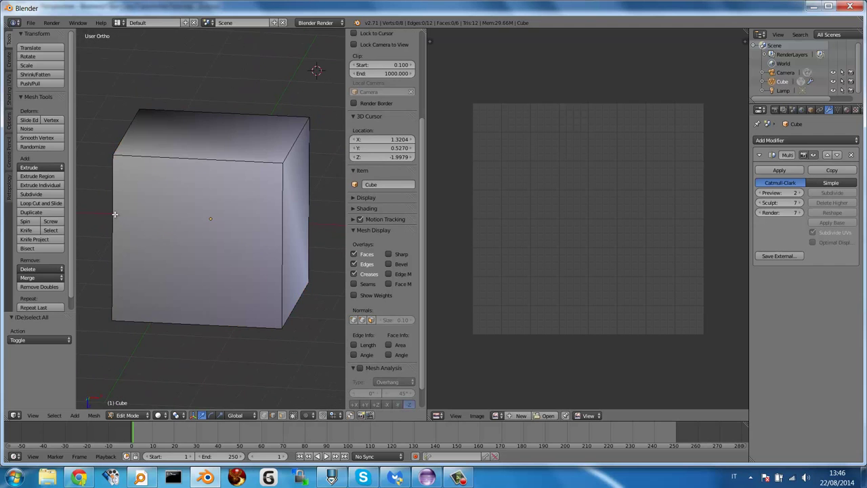
right_click(114, 214)
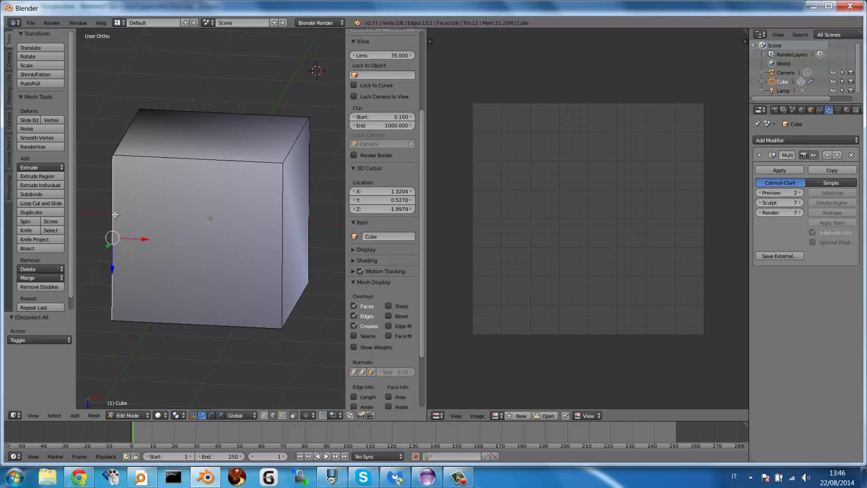
shift+right_click(280, 247)
shift+right_click(195, 322)
mouse_move(226, 321)
middle_down()
mouse_move(269, 296)
mouse_move(271, 246)
mouse_move(256, 242)
middle_up()
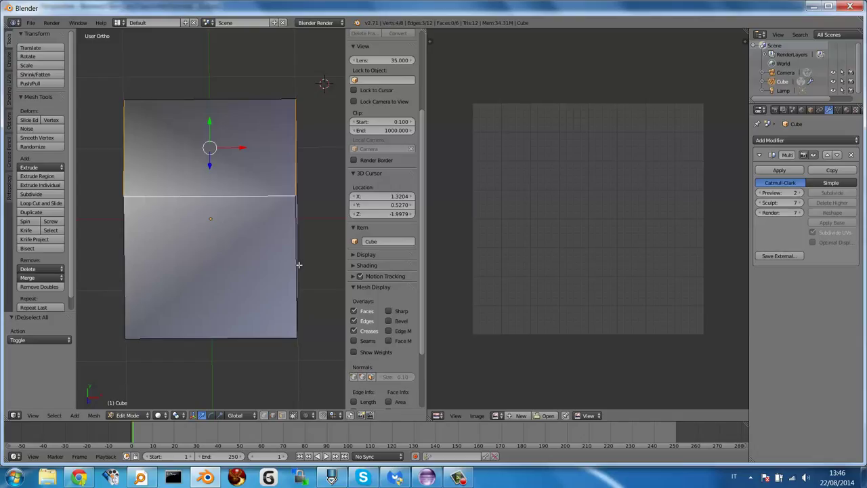
shift+right_click(150, 197)
shift+right_click(128, 276)
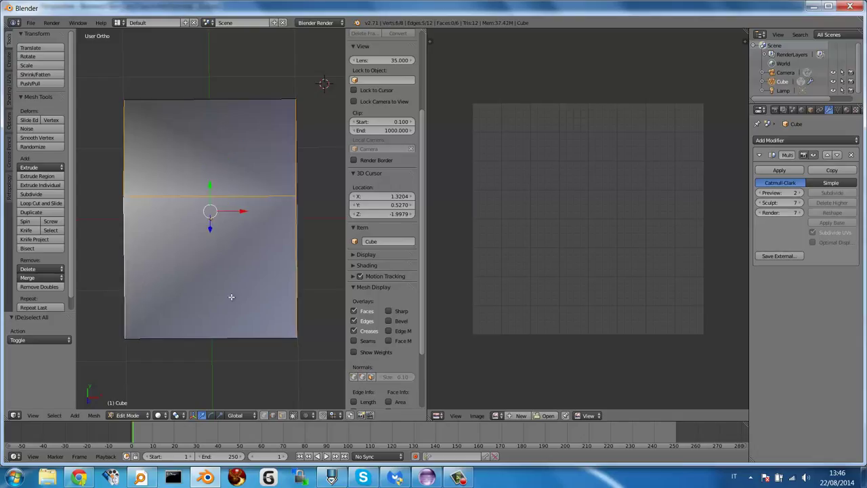
mouse_move(230, 296)
middle_down()
mouse_move(256, 237)
mouse_move(223, 256)
middle_up()
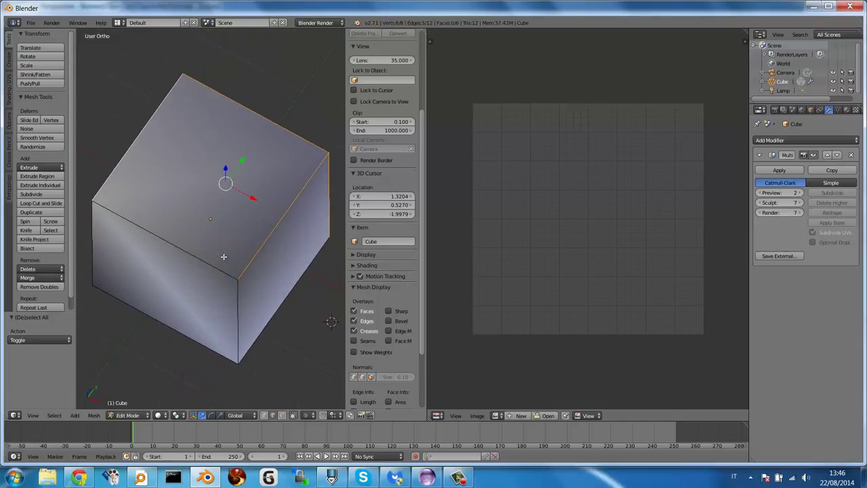
shift+right_click(235, 314)
shift+right_click(88, 254)
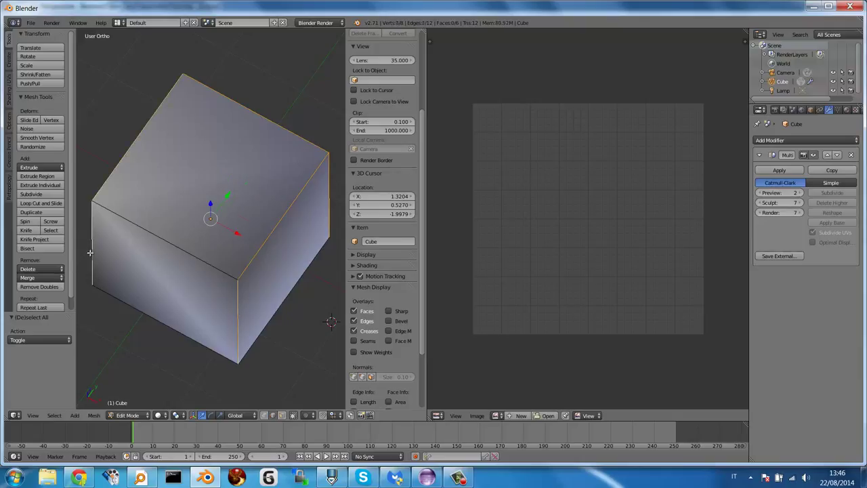
Mark the selected edges as seams and unwrap the whole cube.
click(8, 88)
click(34, 167)
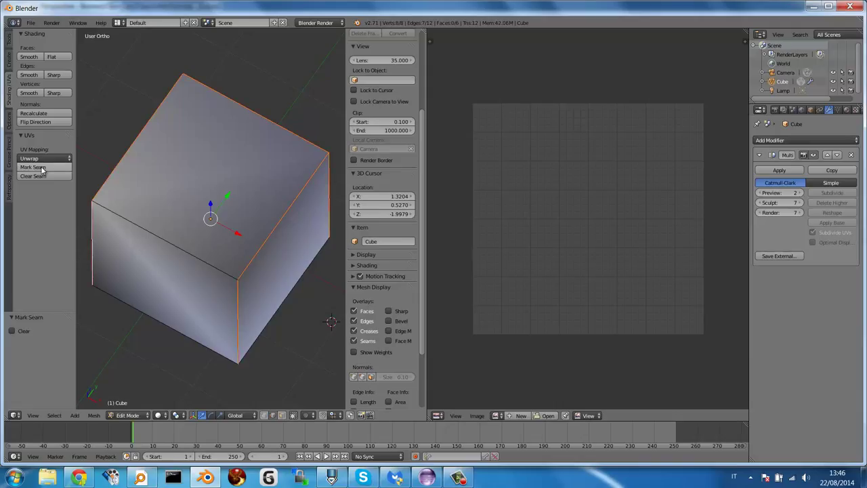
key(a)
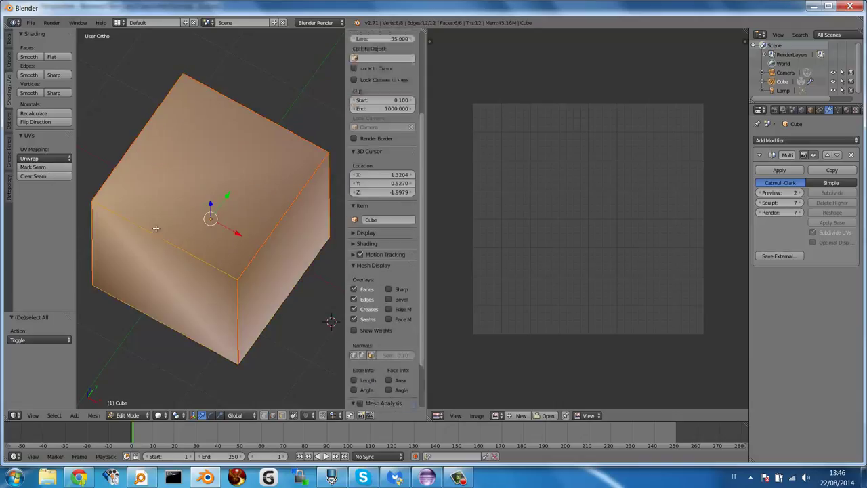
key(u)
click(156, 229)
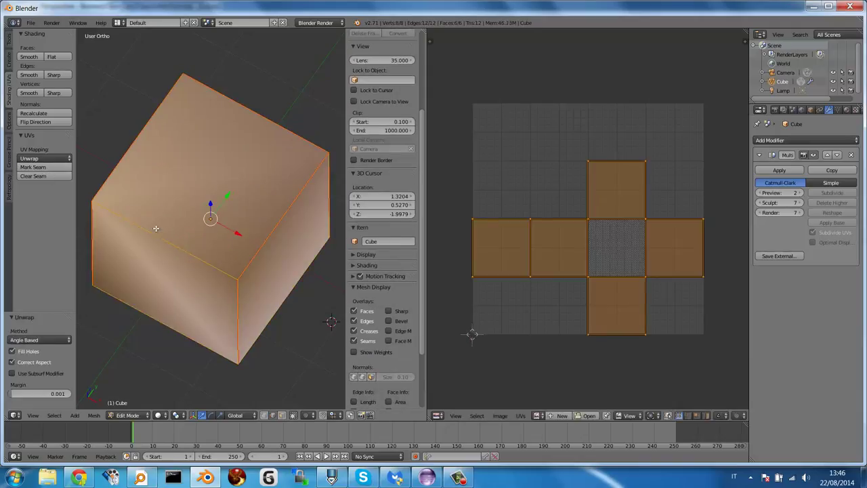
Inspect the unwrapped cube from other angles and check its UV map in Object Data properties.
middle_drag(178, 295, 320, 275)
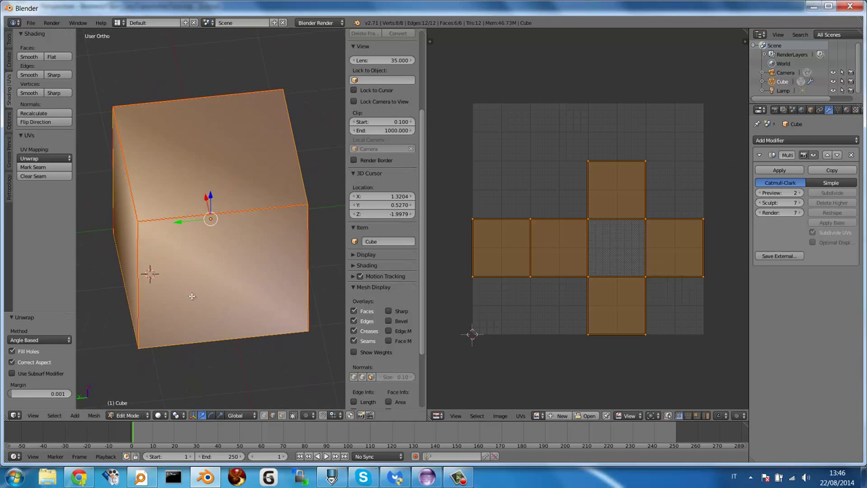
key(a)
mouse_move(191, 295)
middle_down()
mouse_move(320, 263)
mouse_move(305, 274)
mouse_move(257, 271)
mouse_move(219, 284)
mouse_move(173, 170)
middle_up()
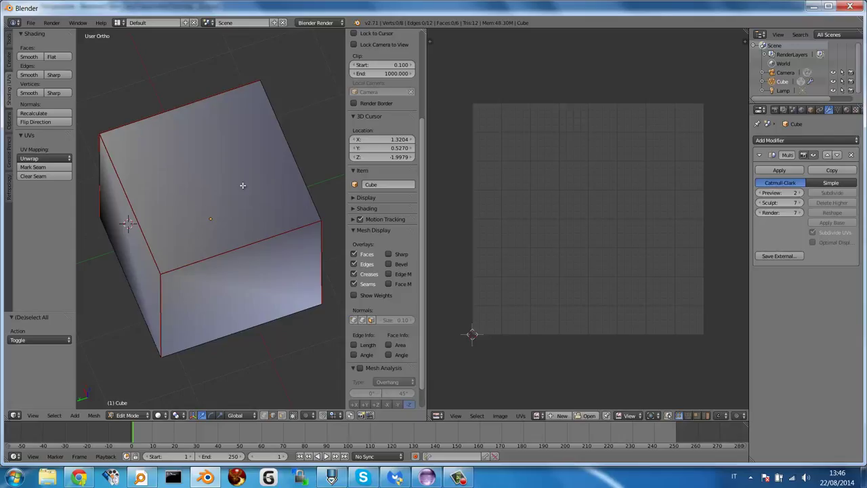
key(a)
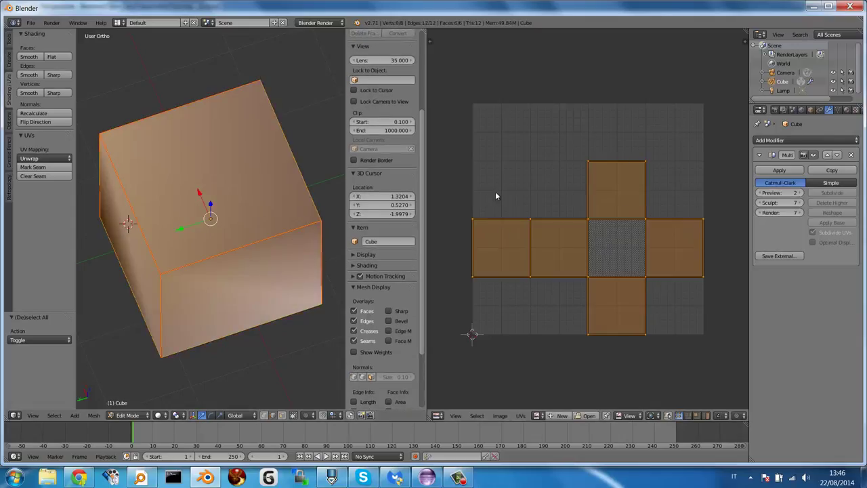
click(838, 111)
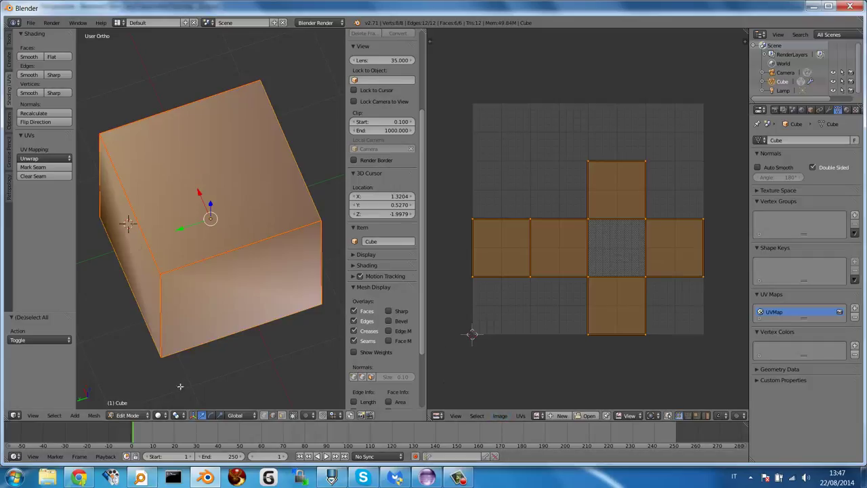
click(499, 416)
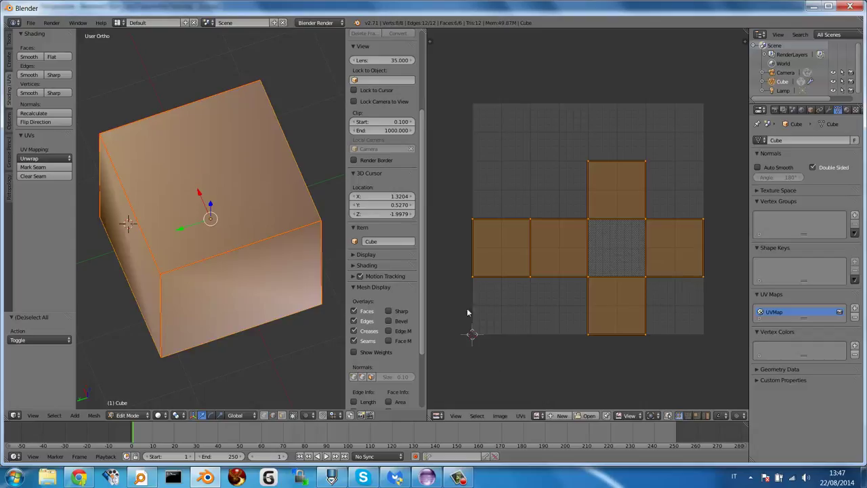
Create a blank 1024×1024 image named 'normal map' and zoom out in the image editor.
click(503, 417)
click(508, 409)
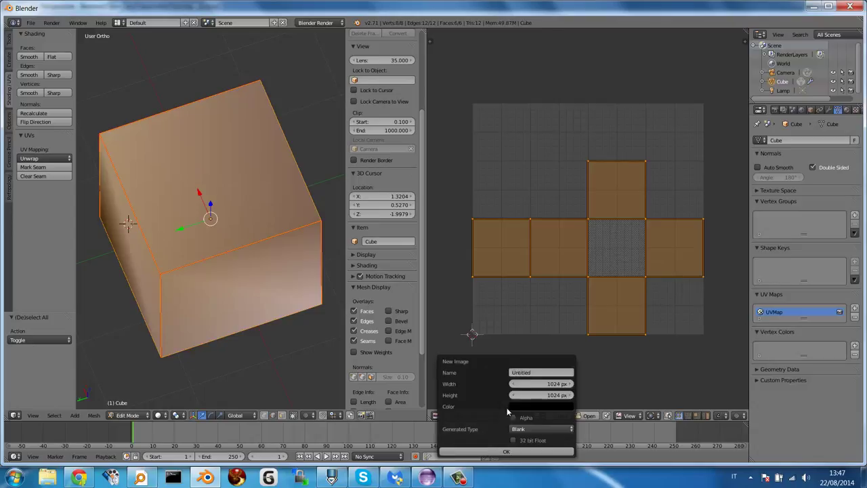
click(527, 371)
text(normal map)
click(505, 451)
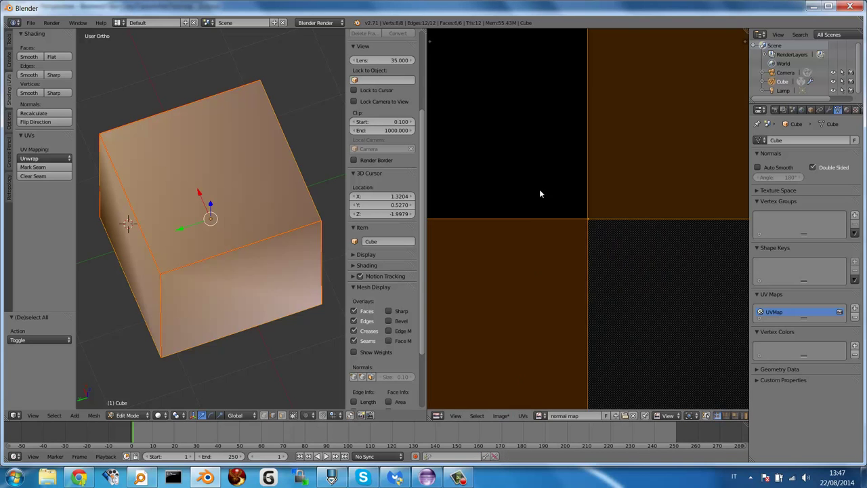
scroll(539, 193, down, 2)
scroll(527, 212, down, 3)
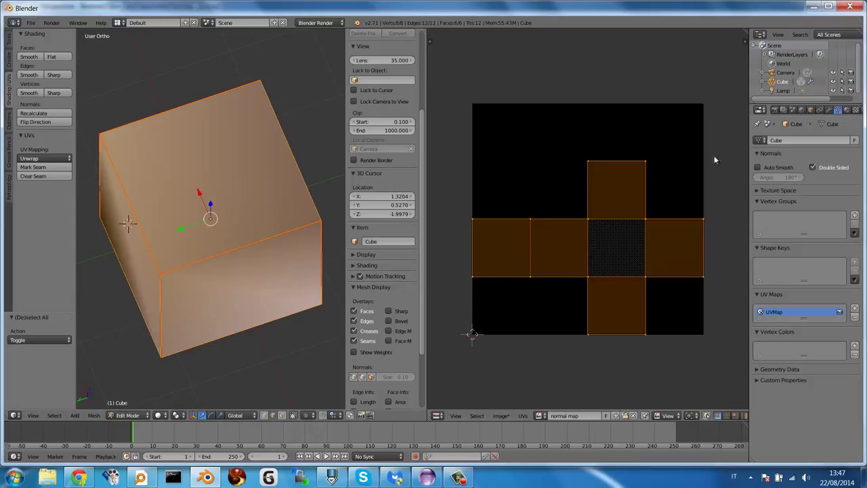
click(135, 415)
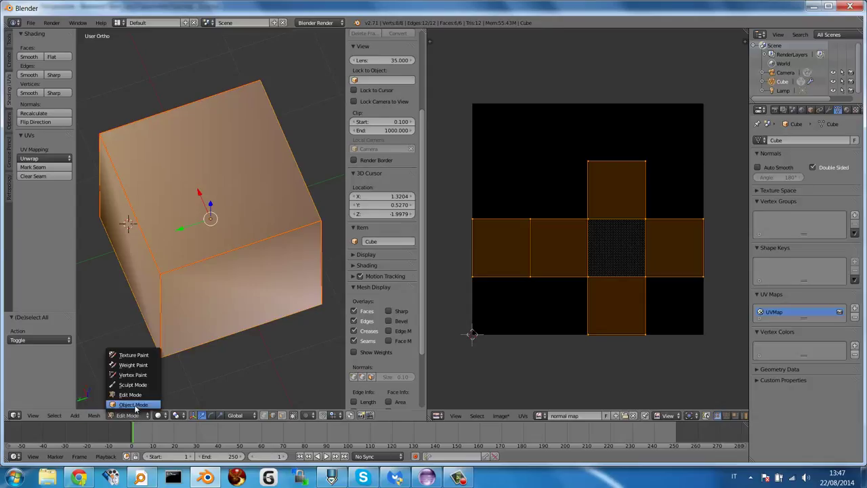
Put the egg in Object Mode with Smooth shading and show its Multires modifier.
click(136, 405)
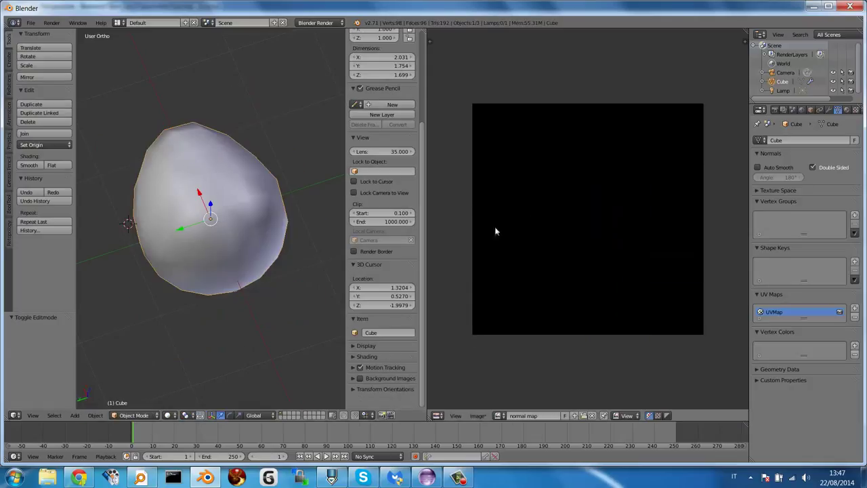
click(27, 165)
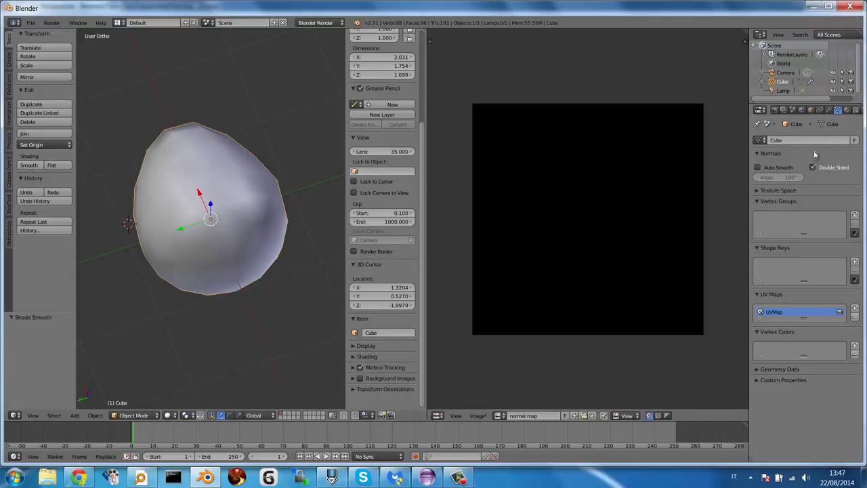
click(828, 109)
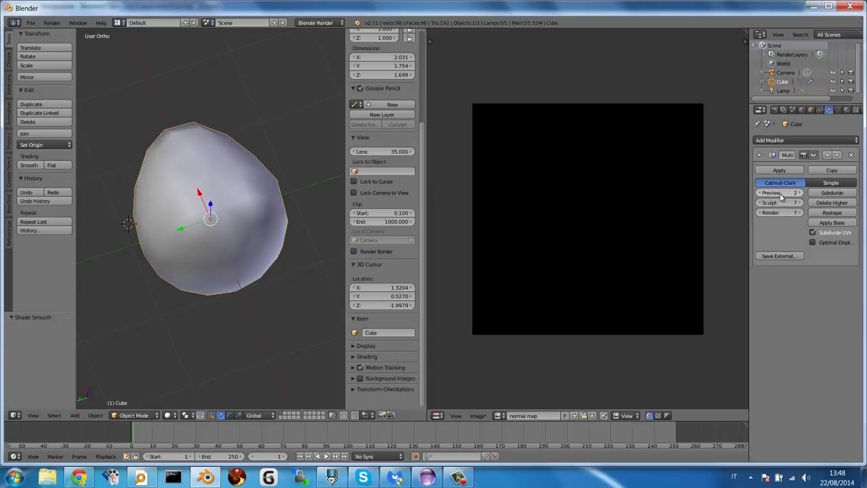
Set the Render Bake mode to Normals and bake into the 'normal map' image.
click(774, 110)
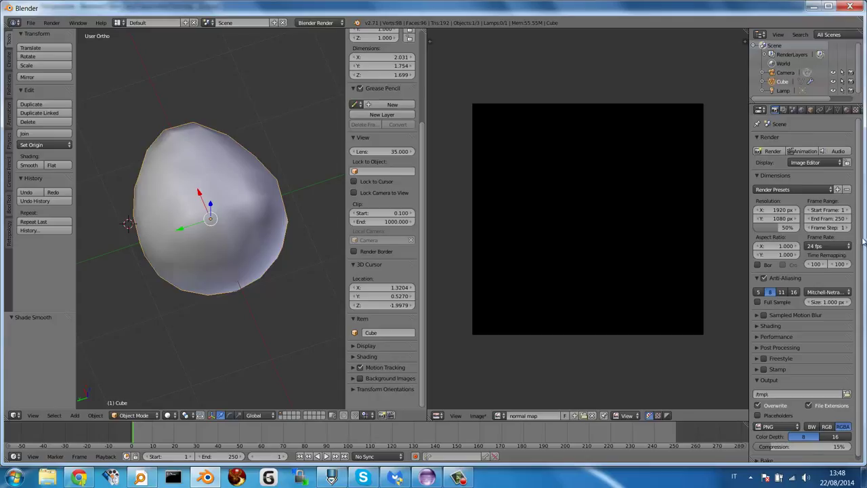
scroll(857, 234, down, 1)
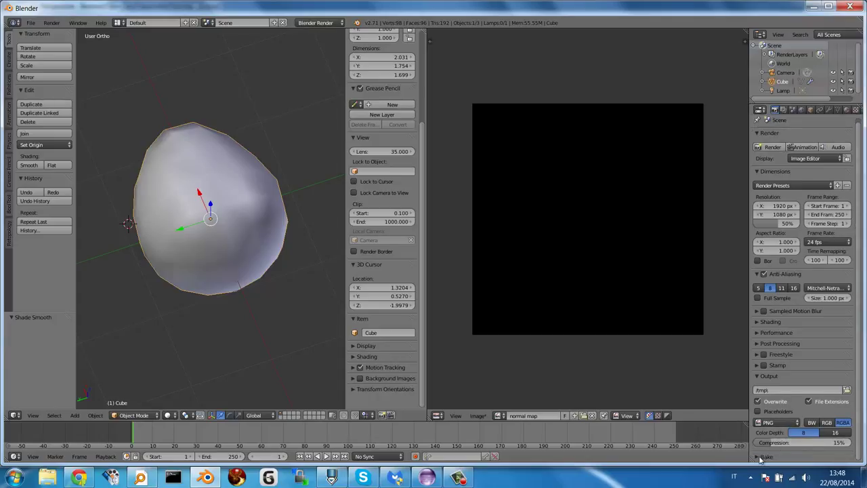
scroll(859, 372, down, 1)
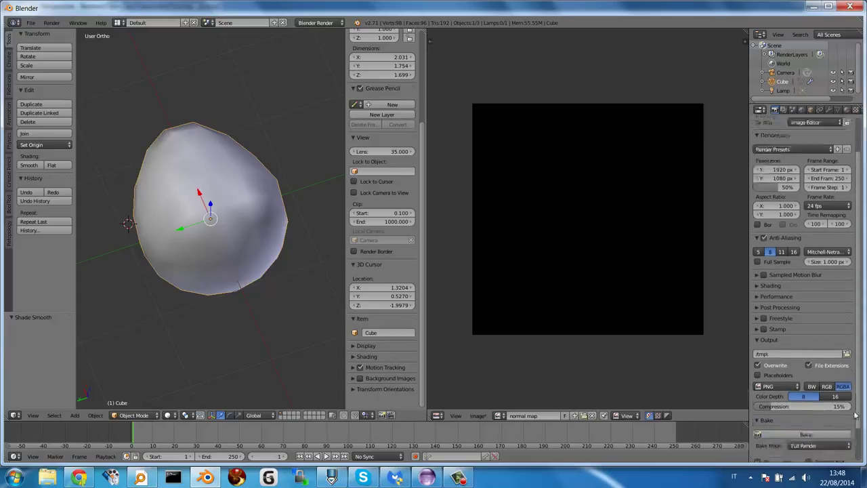
scroll(859, 373, down, 1)
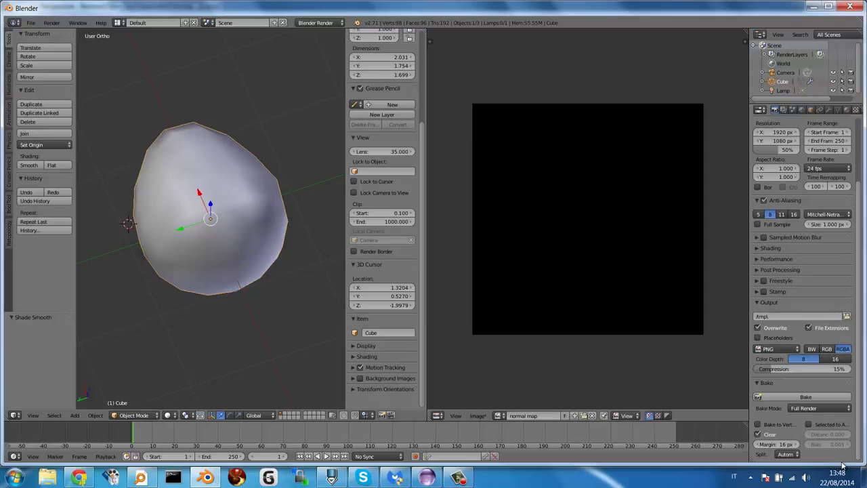
click(813, 408)
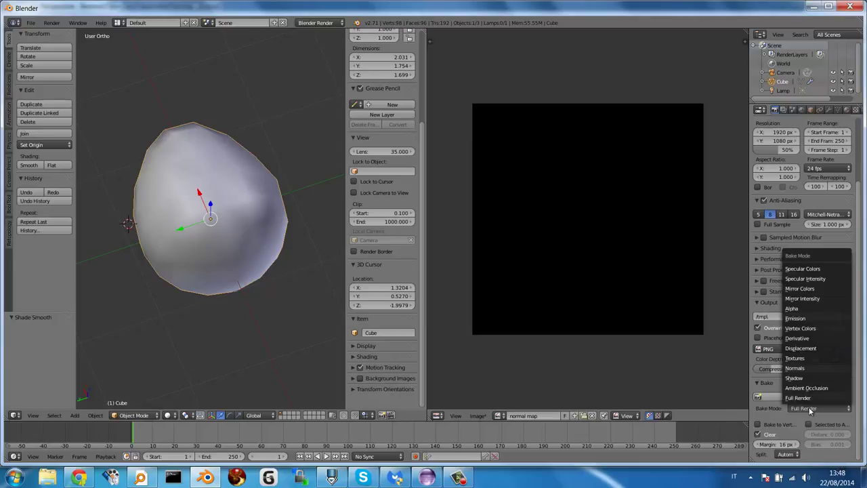
click(796, 368)
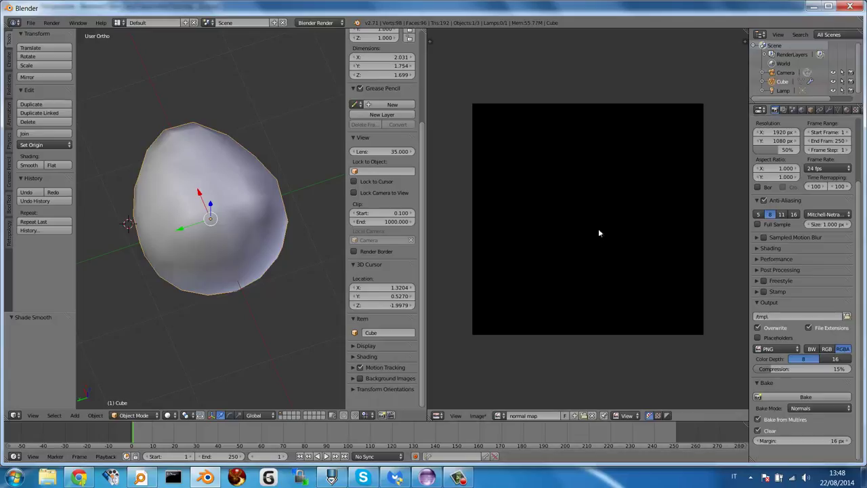
click(807, 397)
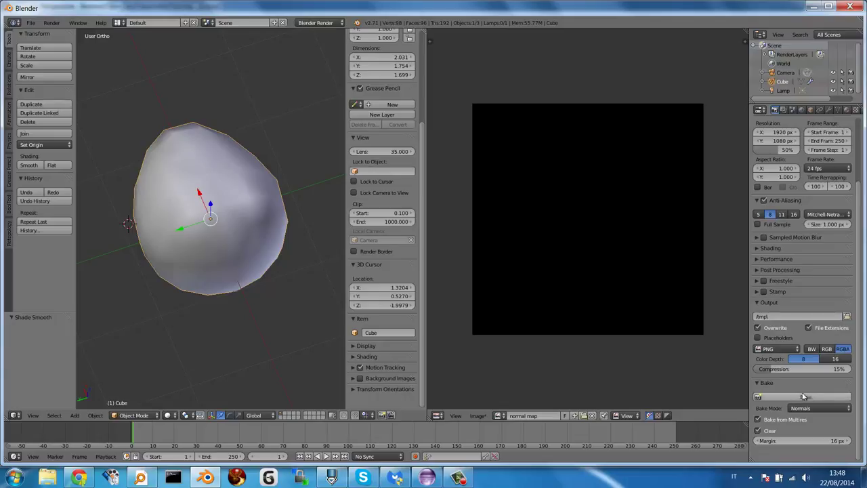
click(806, 397)
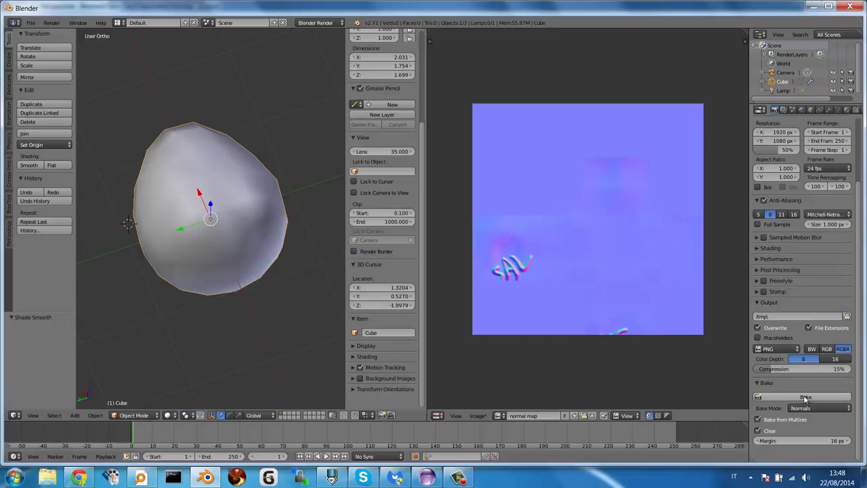
click(805, 397)
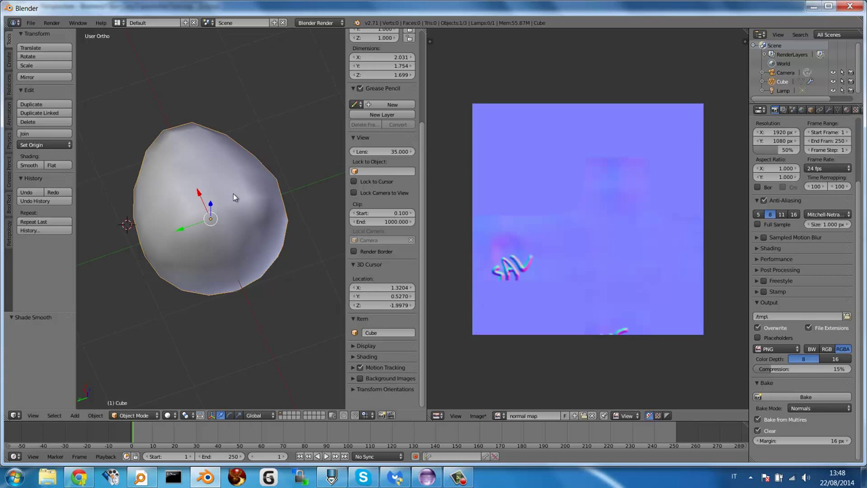
Apply the egg's Multires modifier permanently.
mouse_move(233, 193)
middle_down()
mouse_move(244, 222)
mouse_move(220, 258)
mouse_move(224, 211)
mouse_move(207, 221)
mouse_move(209, 238)
mouse_move(209, 219)
mouse_move(229, 241)
mouse_move(216, 260)
mouse_move(220, 252)
middle_up()
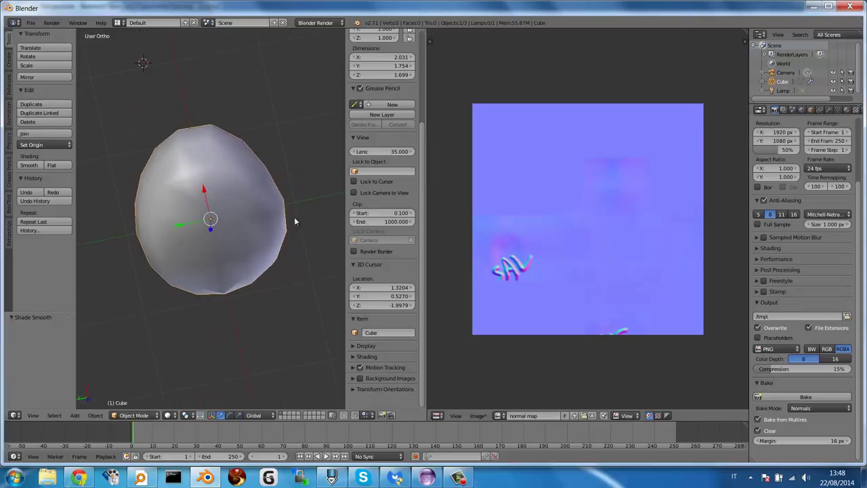
click(829, 112)
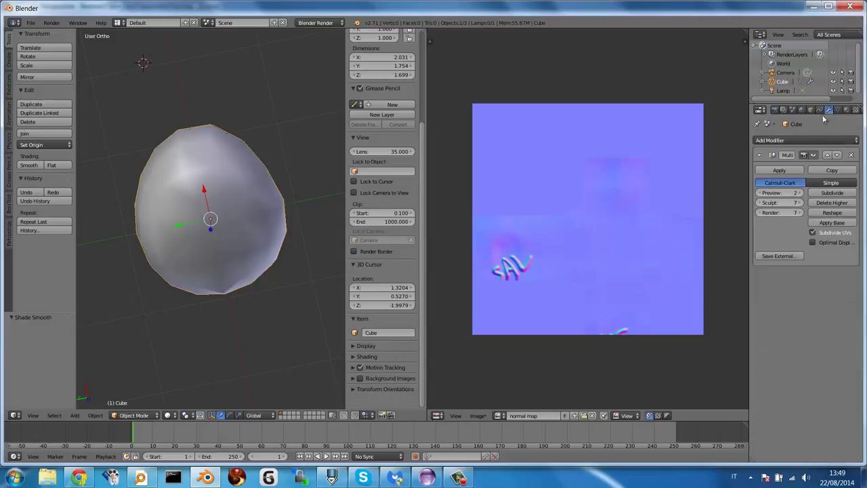
click(784, 170)
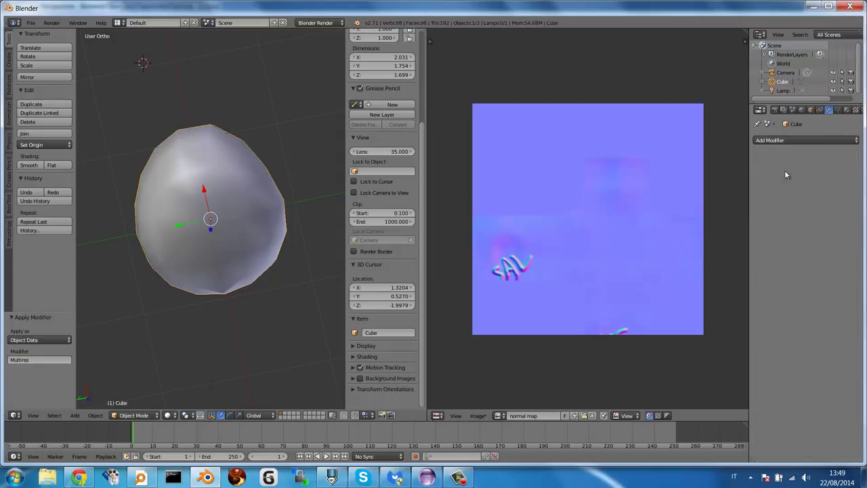
Inspect the egg's UVs in Edit Mode, then return to Object Mode.
key(Tab)
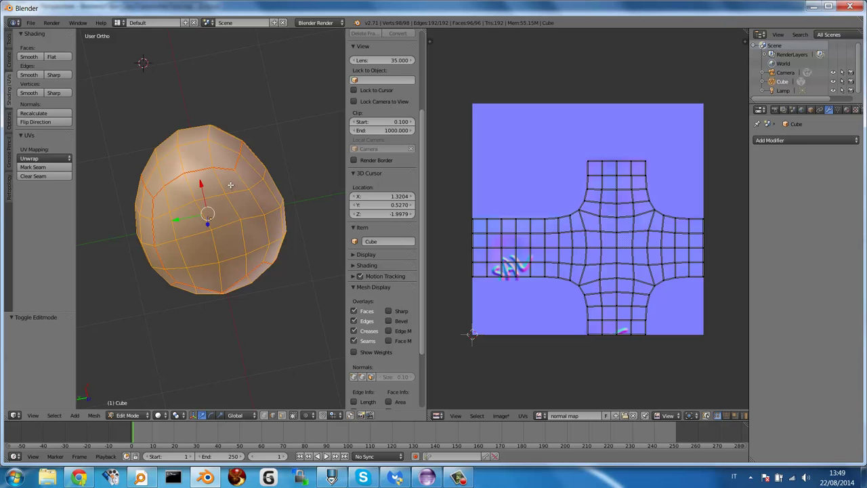
mouse_move(231, 186)
middle_down()
mouse_move(252, 284)
mouse_move(251, 188)
mouse_move(236, 121)
mouse_move(246, 245)
mouse_move(240, 190)
mouse_move(221, 213)
middle_up()
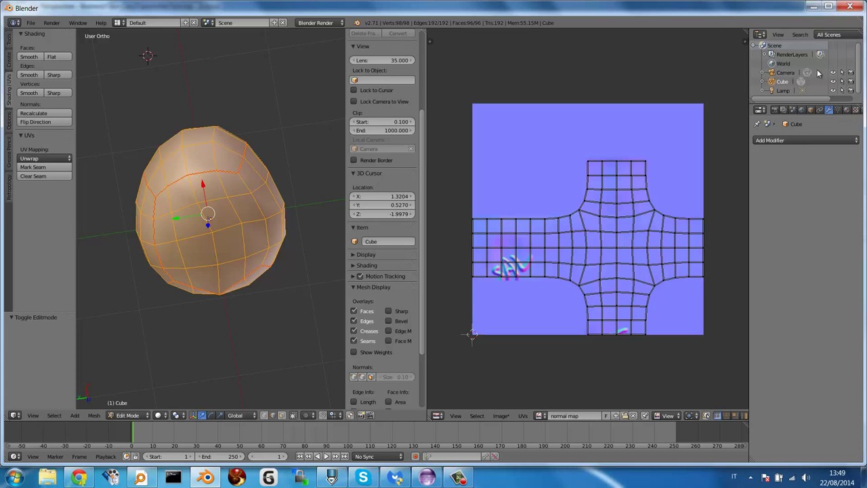
mouse_move(226, 231)
middle_down()
mouse_move(213, 236)
mouse_move(234, 197)
mouse_move(235, 218)
mouse_move(238, 208)
mouse_move(220, 223)
mouse_move(225, 215)
middle_up()
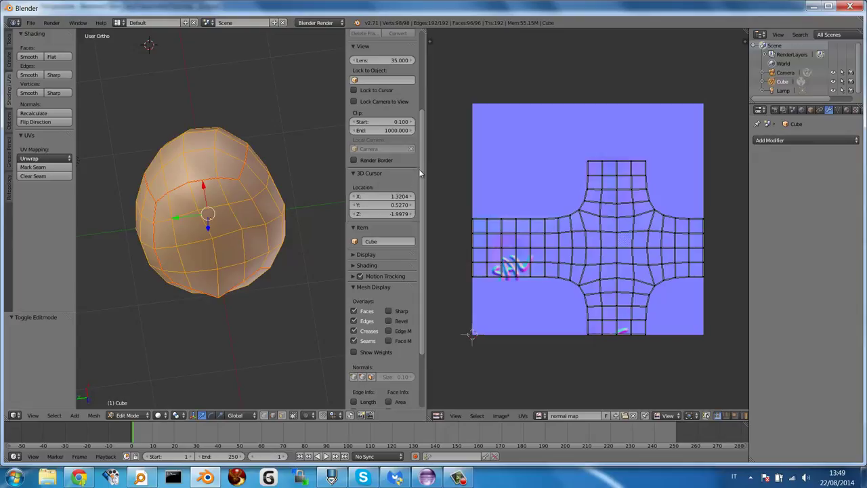
drag(415, 173, 421, 181)
scroll(410, 263, down, 2)
scroll(411, 262, down, 2)
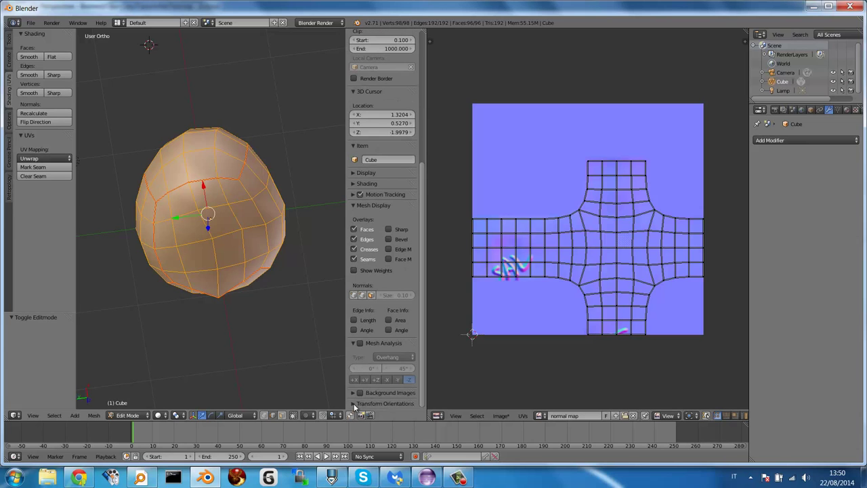
click(125, 415)
click(126, 404)
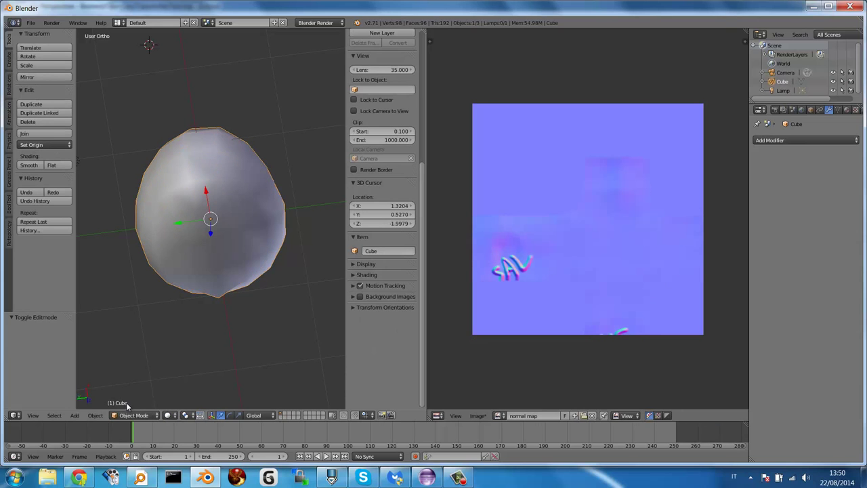
Set Material Mode to GLSL with Textured Solid, and orbit so the SAL lettering faces forward.
click(359, 274)
click(366, 288)
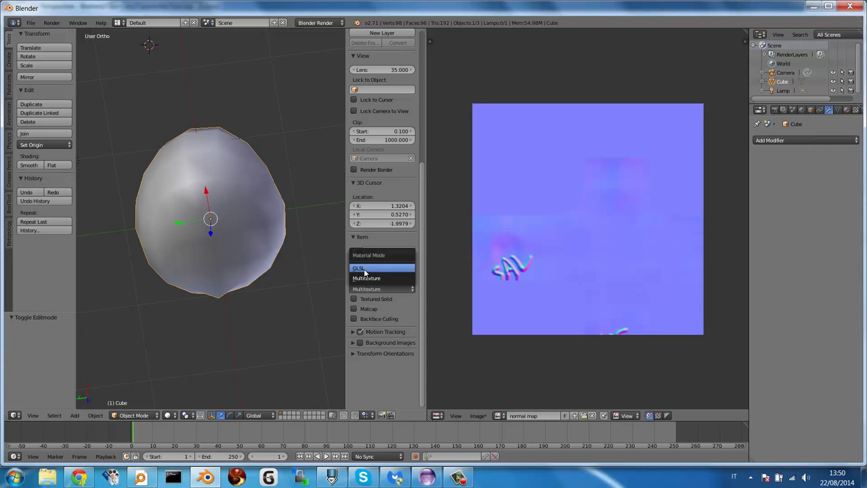
click(365, 273)
click(362, 300)
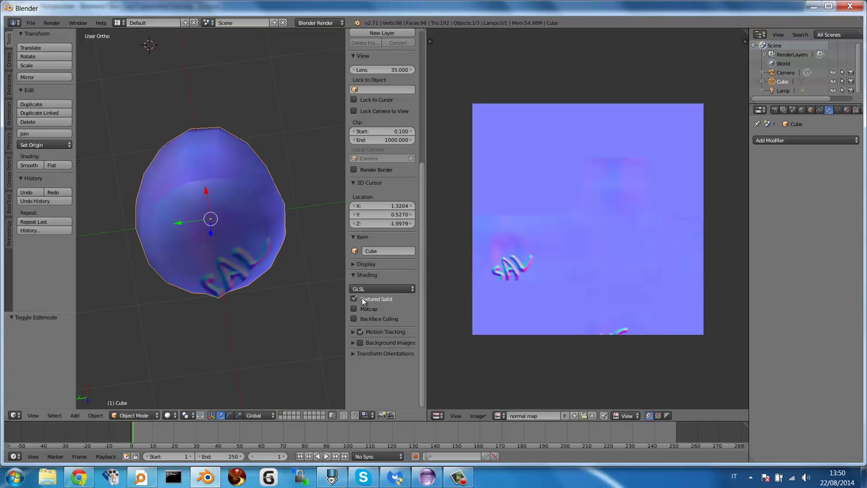
middle_drag(247, 264, 251, 161)
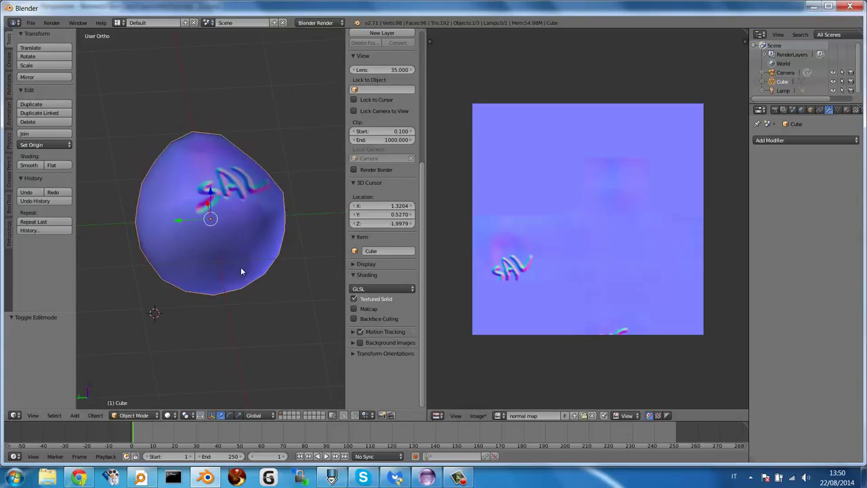
middle_drag(203, 231, 181, 251)
middle_drag(192, 233, 204, 222)
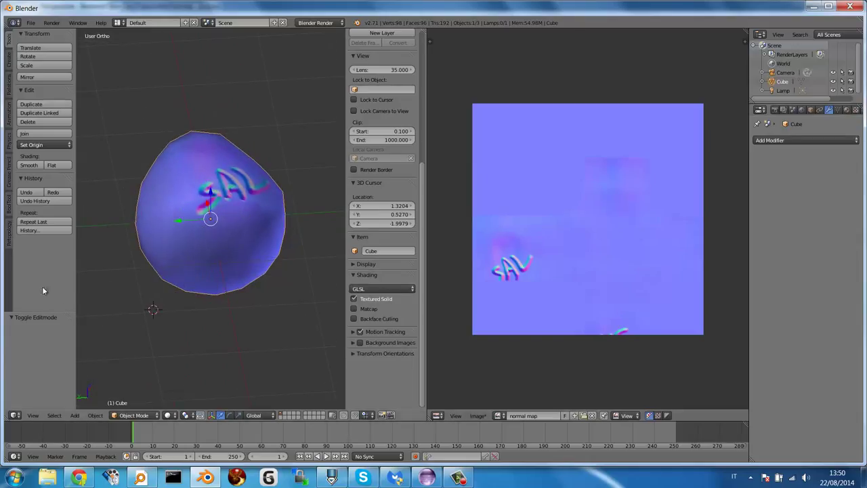
Make the egg's texture an Image or Movie type using the 'normal map' image.
click(837, 109)
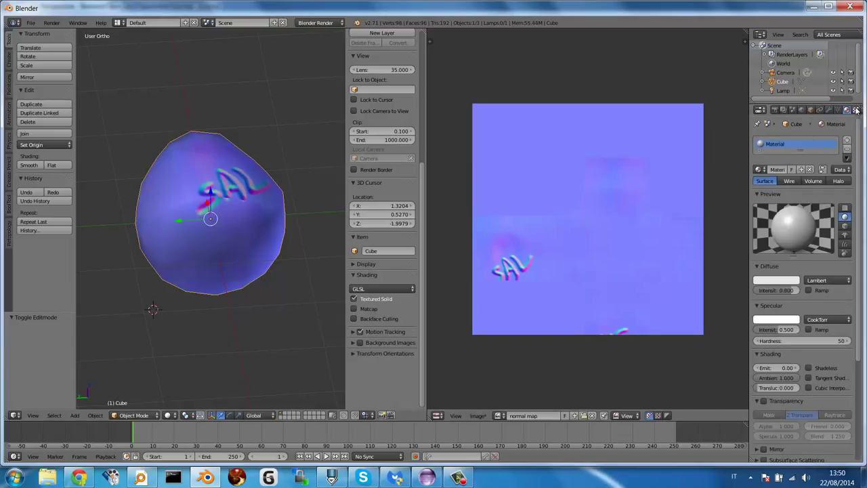
click(854, 110)
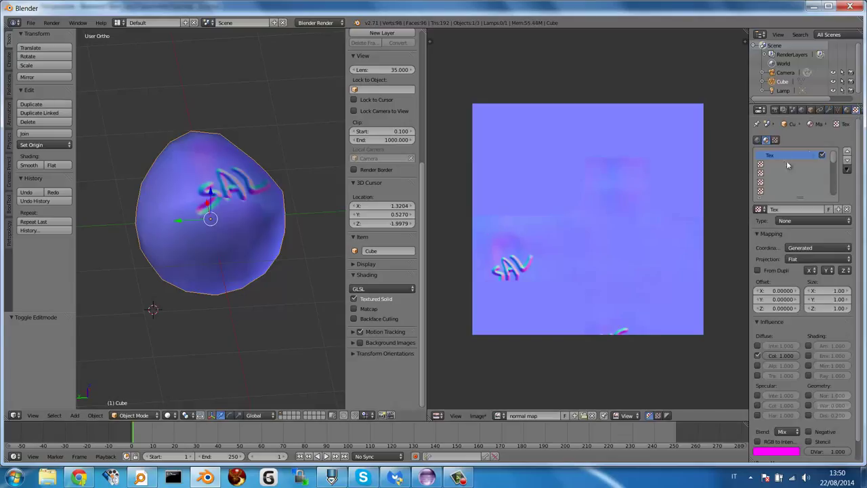
click(789, 222)
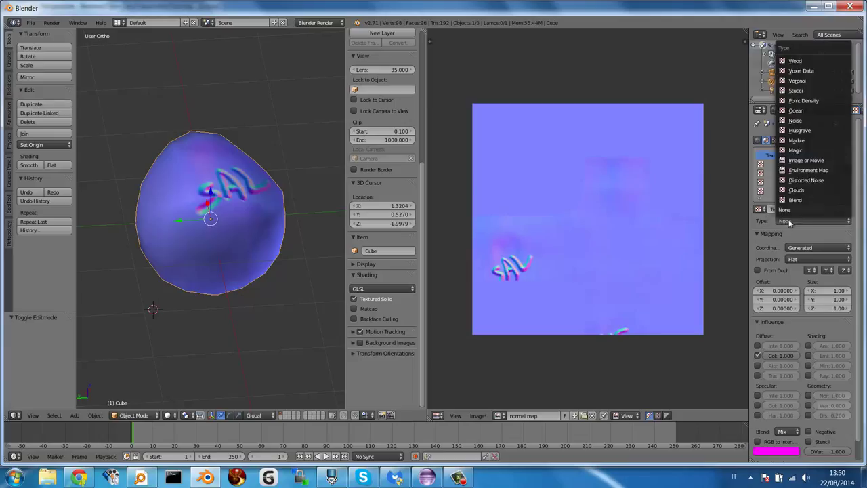
click(803, 160)
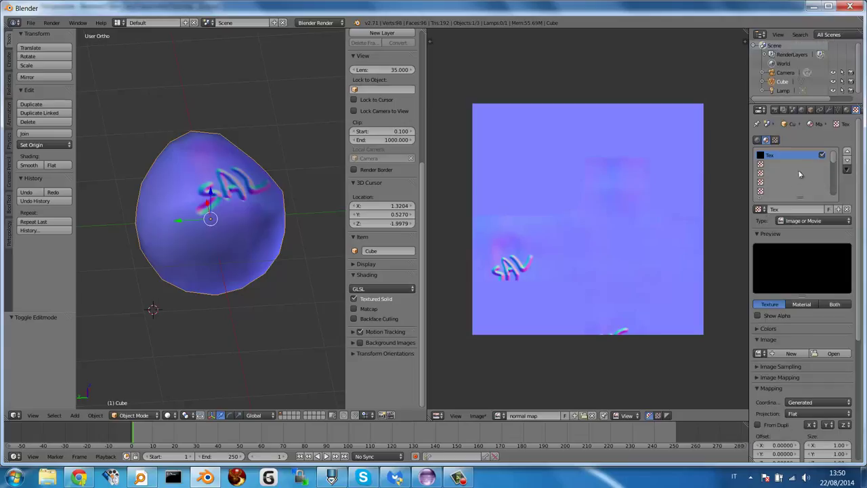
click(758, 353)
click(694, 257)
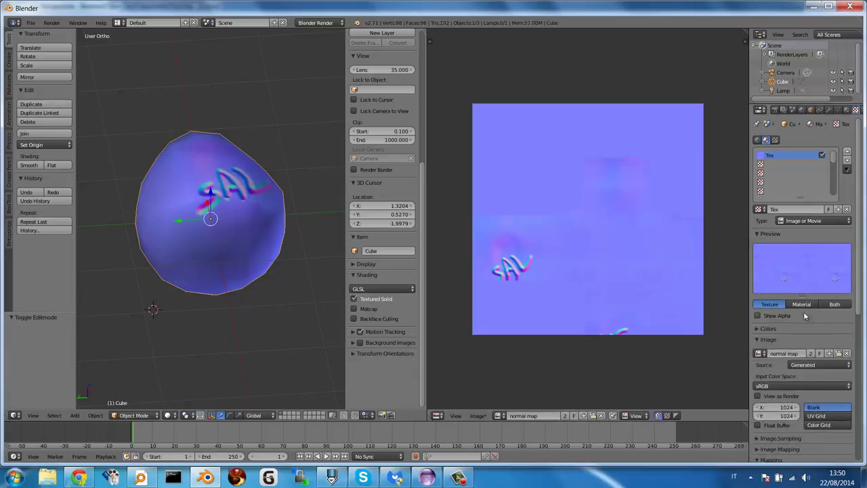
Map the texture with UV coordinates using UVMap.
scroll(804, 316, down, 3)
scroll(785, 344, down, 1)
scroll(778, 359, down, 1)
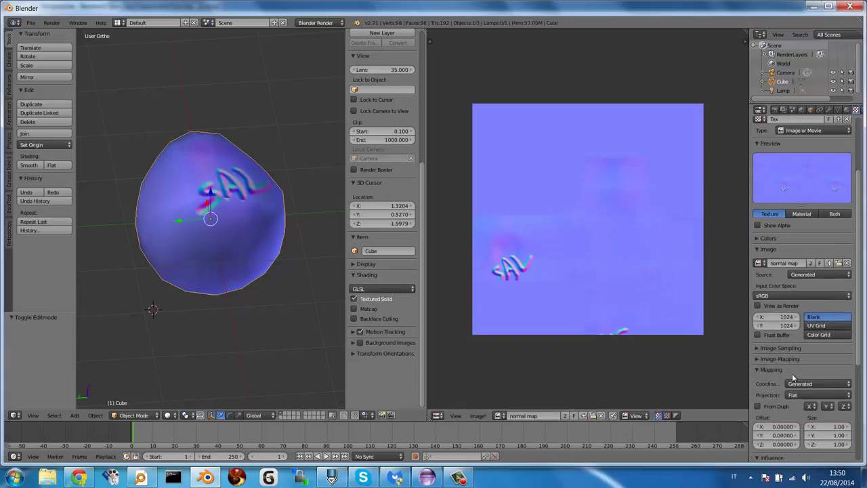
click(797, 385)
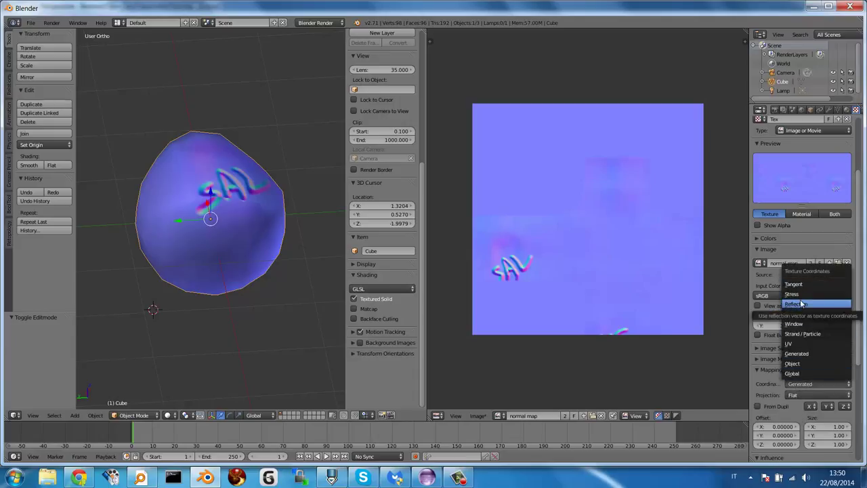
click(800, 343)
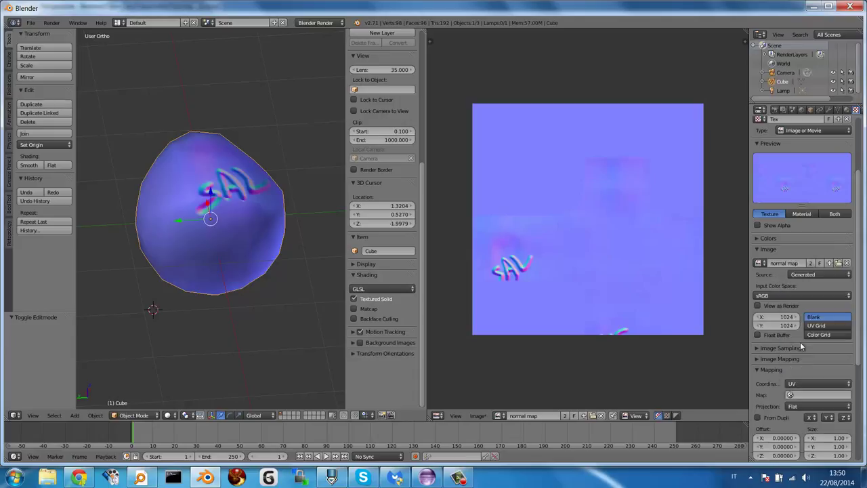
click(804, 394)
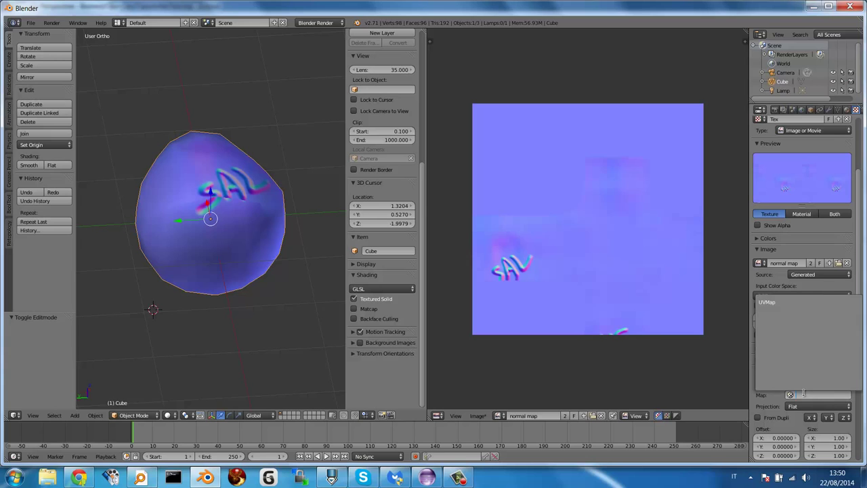
click(779, 303)
Switch the texture influence from Diffuse Color to Geometry Normal.
scroll(757, 349, down, 2)
scroll(757, 349, down, 2)
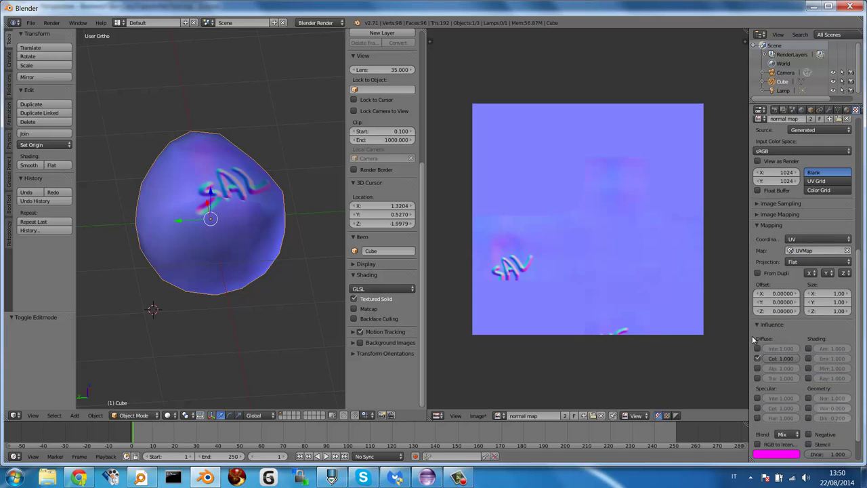
scroll(752, 335, down, 2)
click(758, 340)
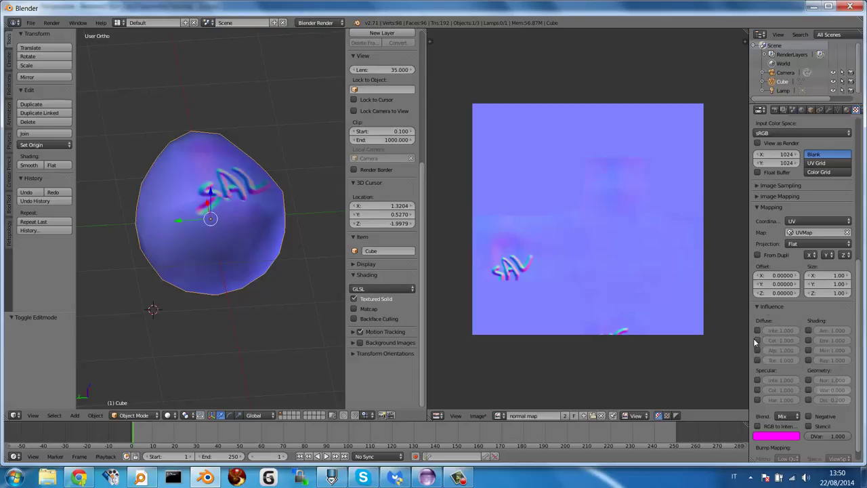
click(807, 379)
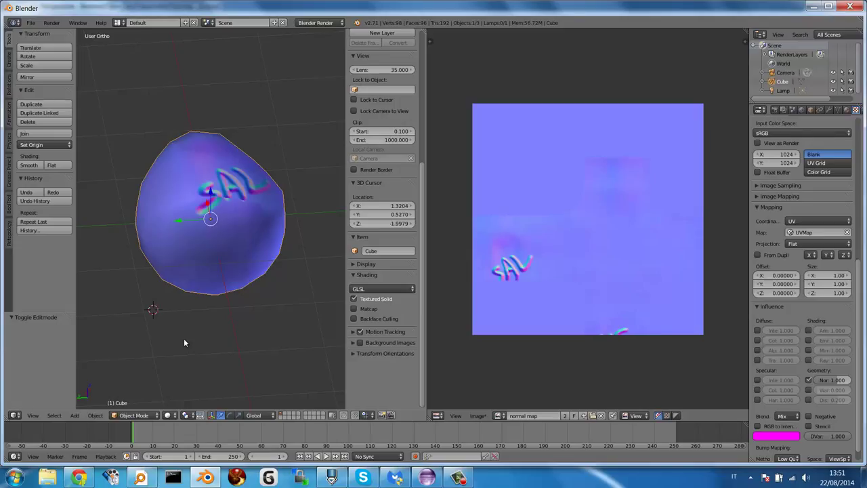
Render the egg with F12, then preview it in Rendered viewport shading.
key(F12)
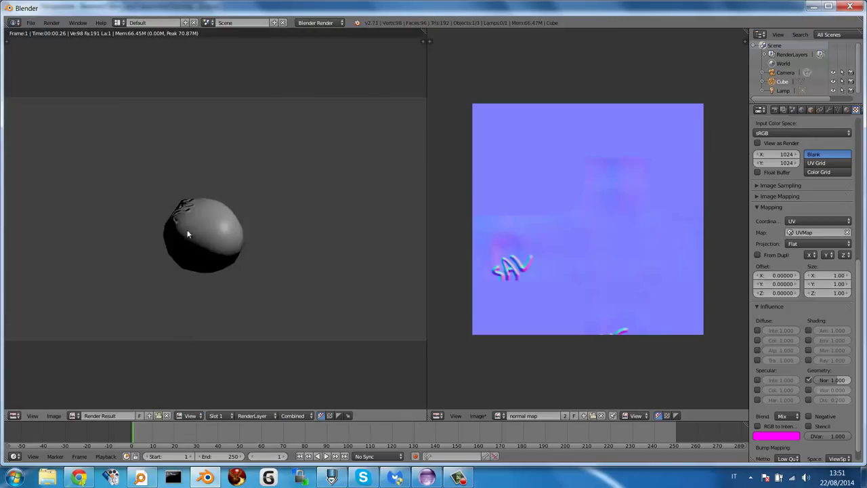
middle_drag(188, 234, 200, 238)
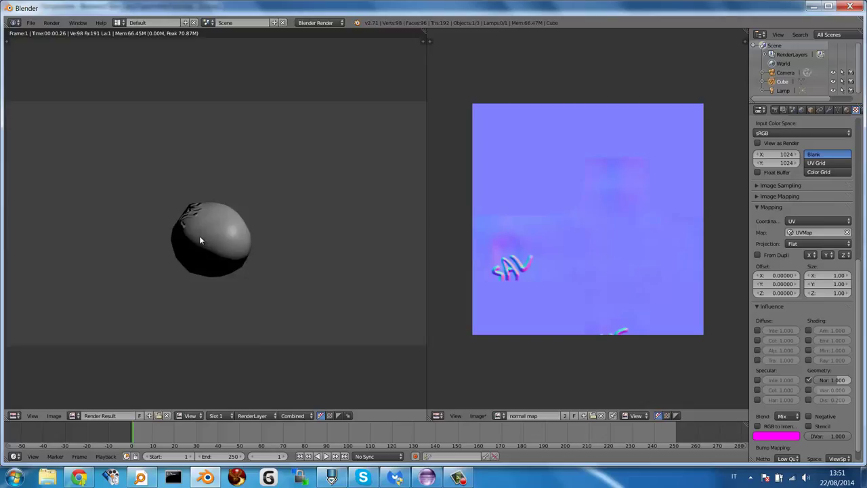
key(Escape)
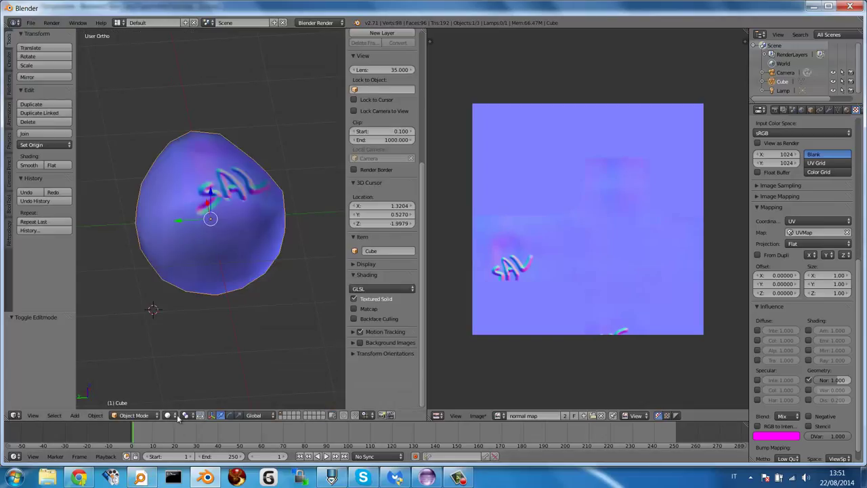
click(176, 415)
click(181, 362)
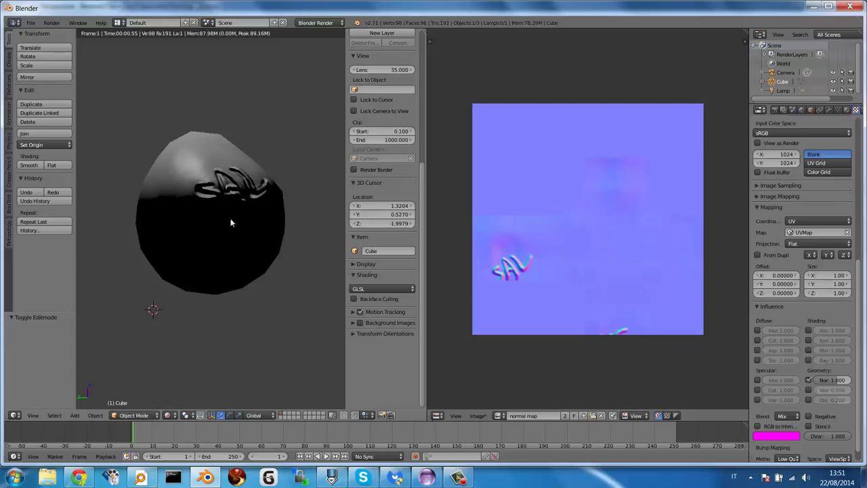
Return to Solid shading in Object Mode and zoom out until the lamp is visible.
click(144, 415)
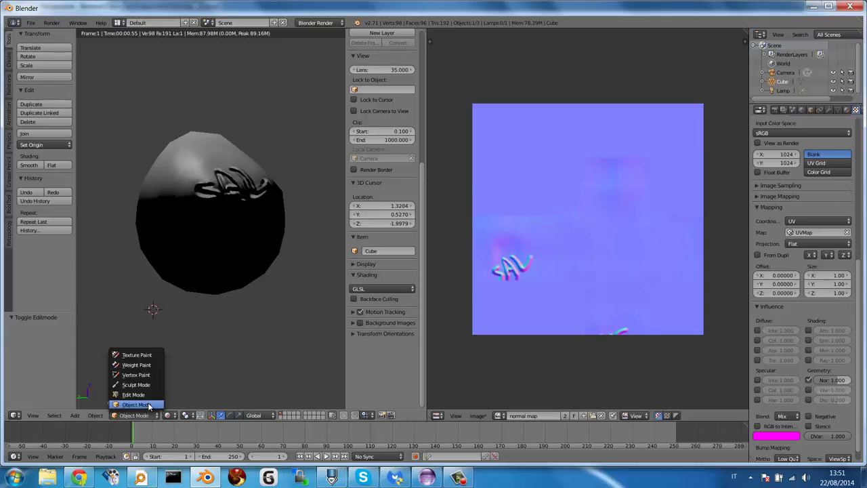
click(149, 404)
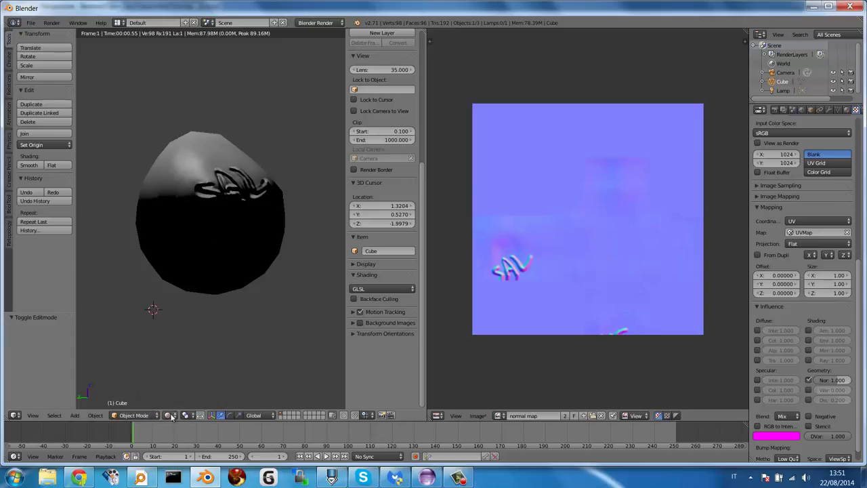
click(168, 415)
click(181, 384)
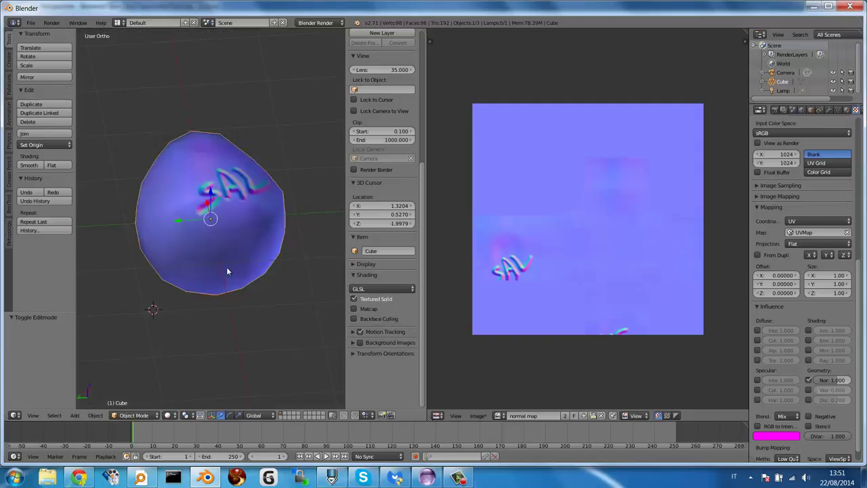
scroll(226, 267, down, 4)
scroll(223, 273, down, 5)
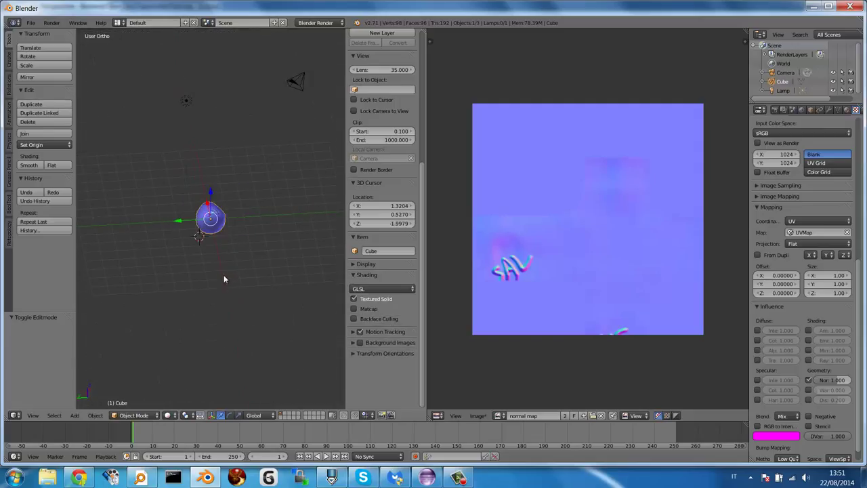
Change the scene lamp to a Hemi light.
right_click(186, 99)
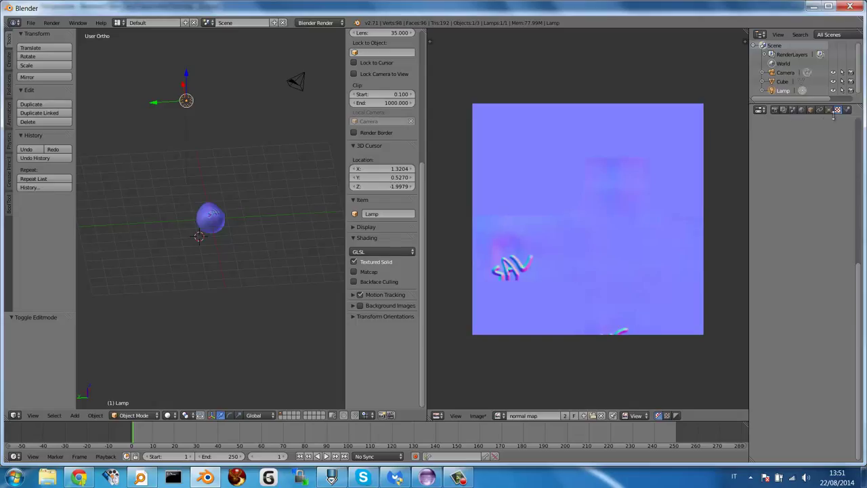
click(828, 110)
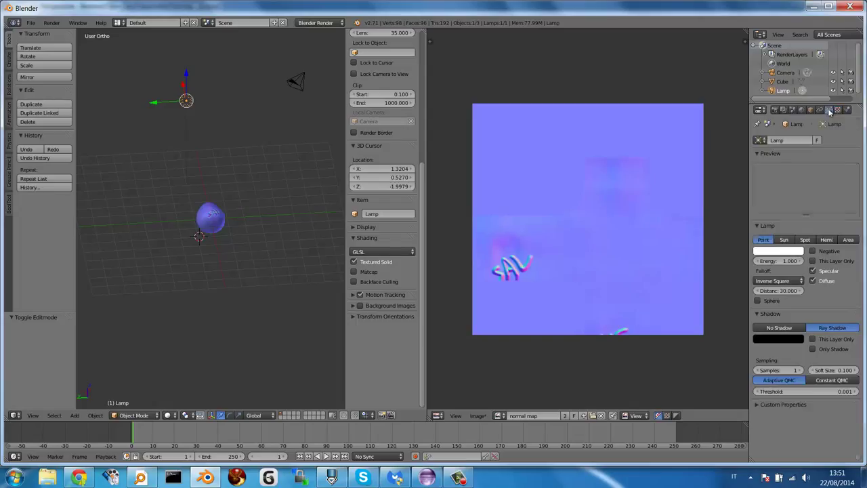
click(830, 241)
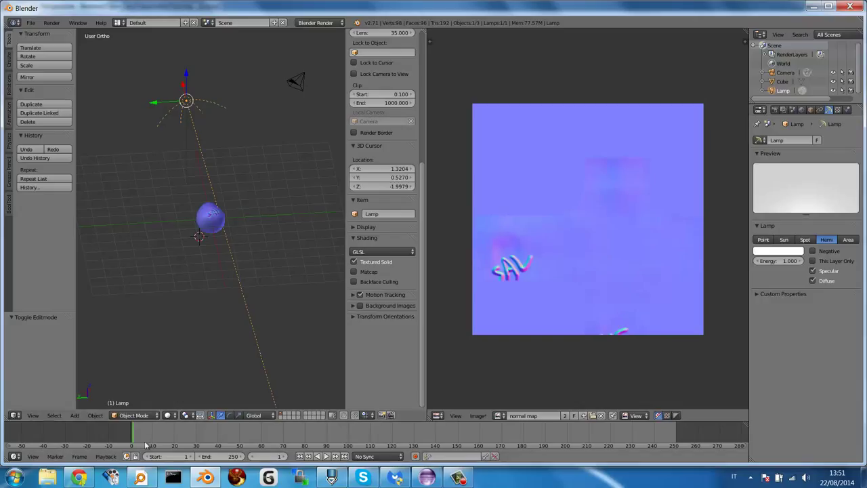
Preview the egg in Rendered shading, zoomed in on the SAL lettering.
click(168, 415)
click(178, 365)
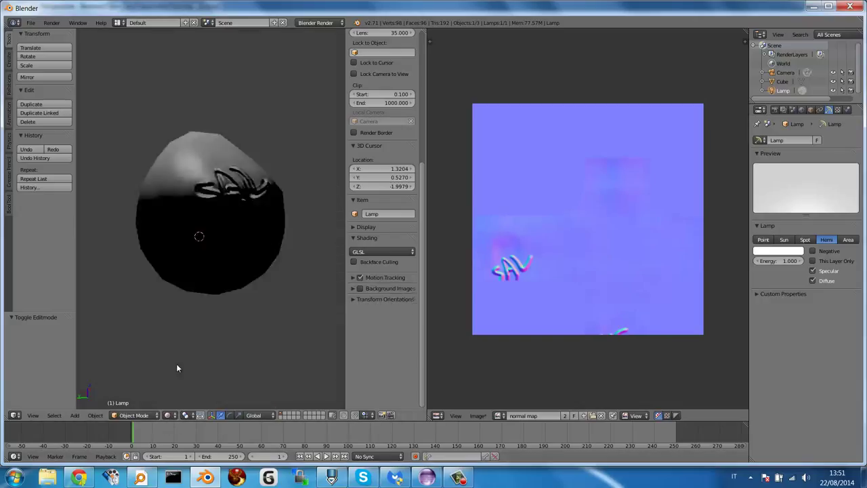
scroll(253, 255, up, 2)
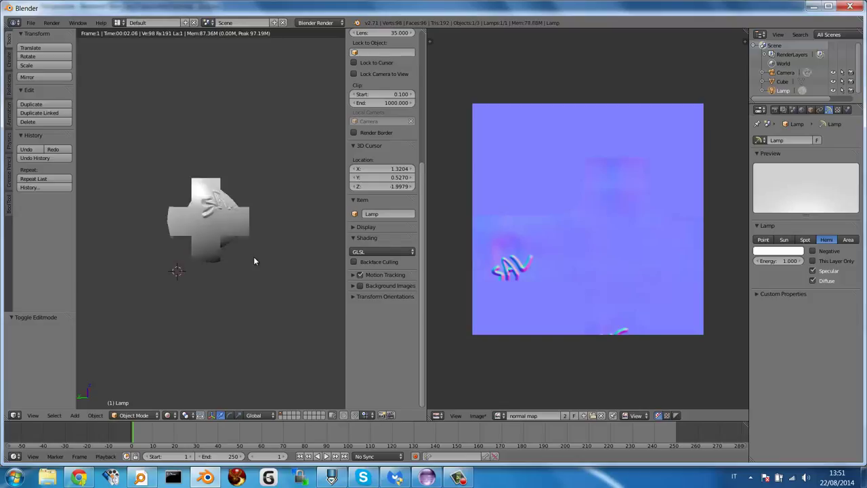
scroll(253, 256, up, 3)
scroll(253, 256, up, 1)
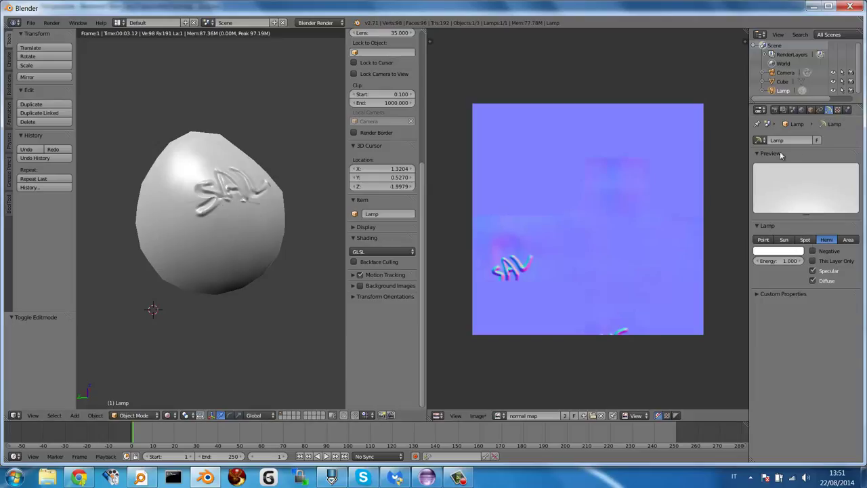
Enable Normal Map (Tangent) under Image Sampling for the egg's texture.
right_click(240, 233)
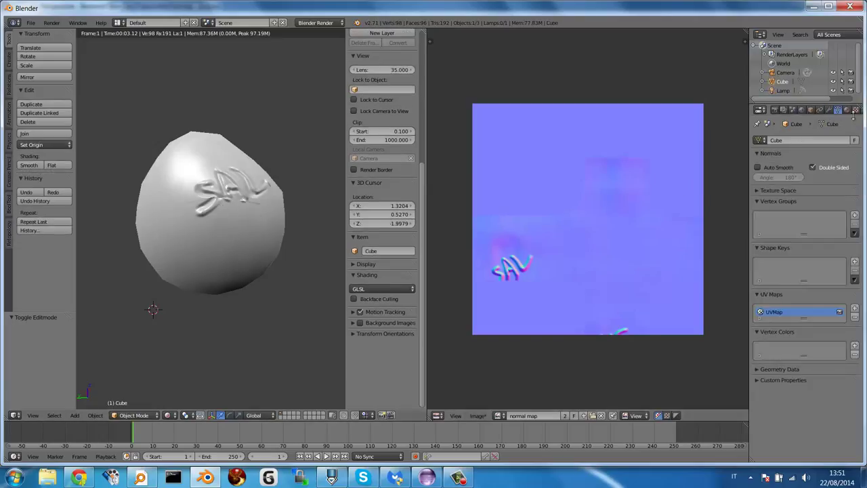
click(855, 109)
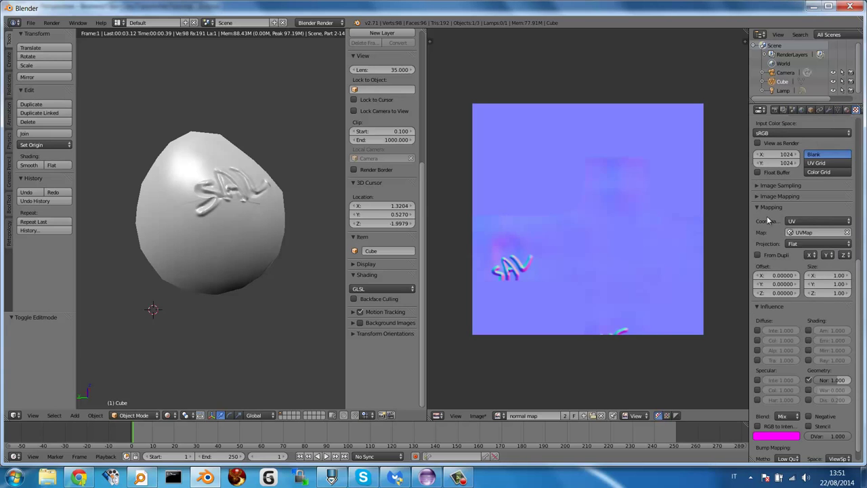
click(762, 186)
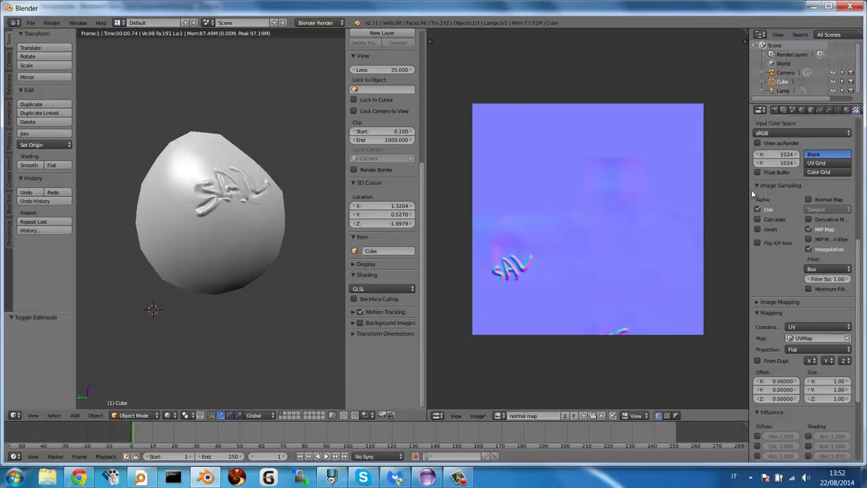
click(809, 200)
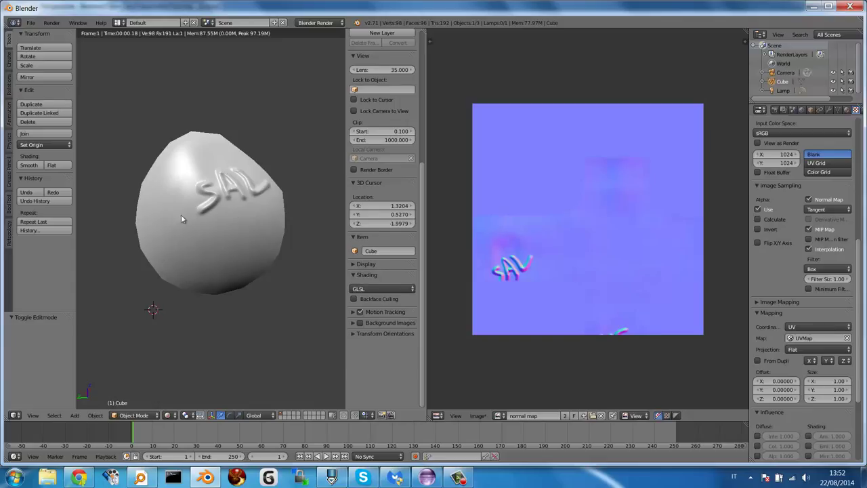
Orbit and zoom around the egg to inspect the SAL embossing, ending with the lettering facing forward.
middle_drag(181, 214, 237, 214)
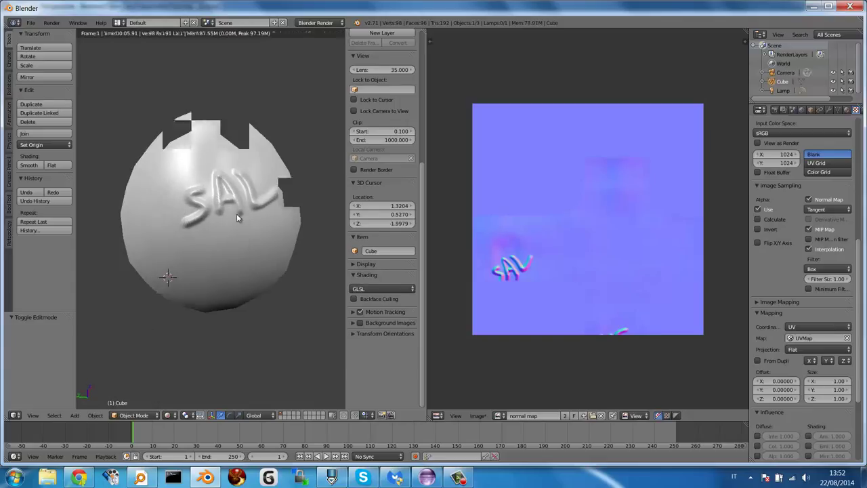
scroll(236, 218, up, 2)
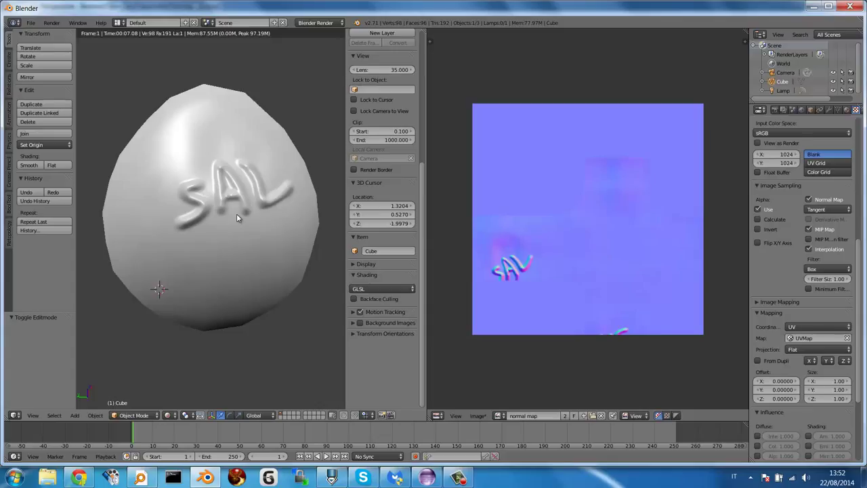
middle_drag(236, 218, 241, 207)
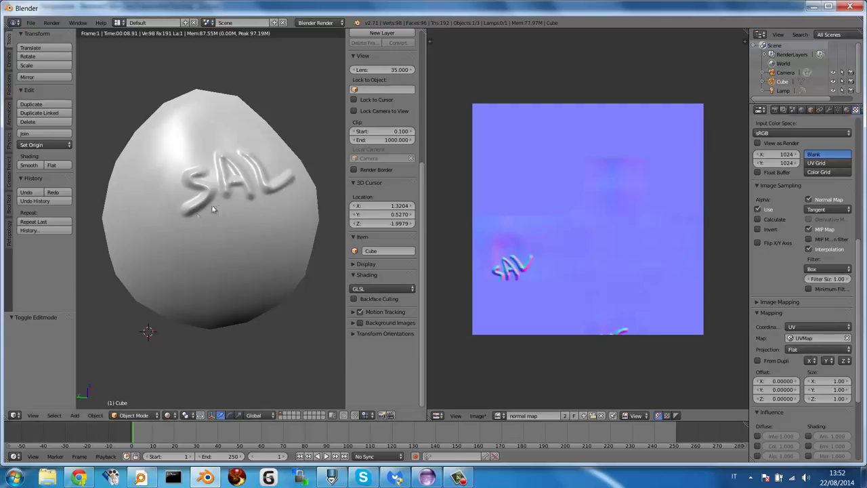
mouse_move(227, 224)
middle_down()
mouse_move(248, 183)
mouse_move(237, 207)
middle_up()
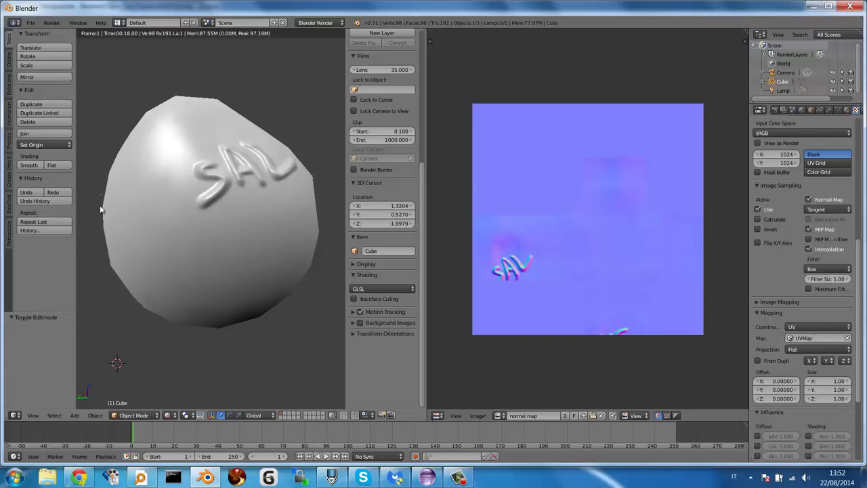
middle_drag(255, 191, 258, 203)
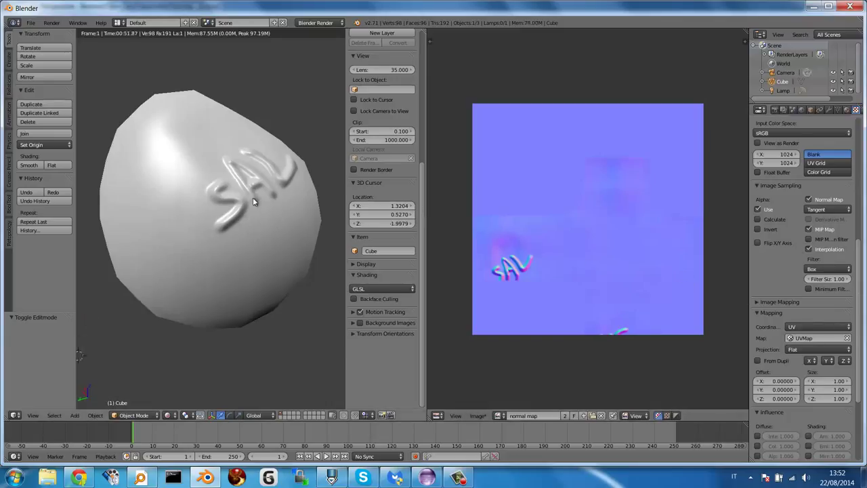
mouse_move(253, 197)
middle_down()
mouse_move(214, 235)
mouse_move(222, 204)
middle_up()
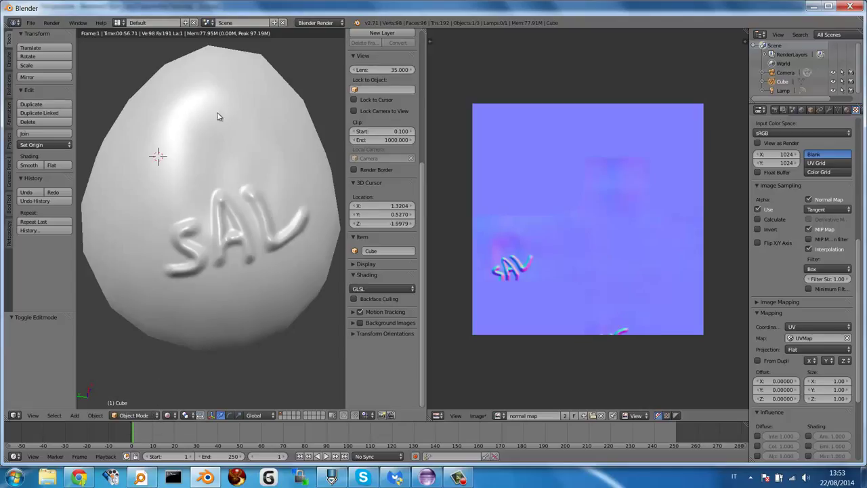
Start a Collada (.dae) export and apply the Si+Open Sim Static operator preset.
click(29, 23)
mouse_move(44, 185)
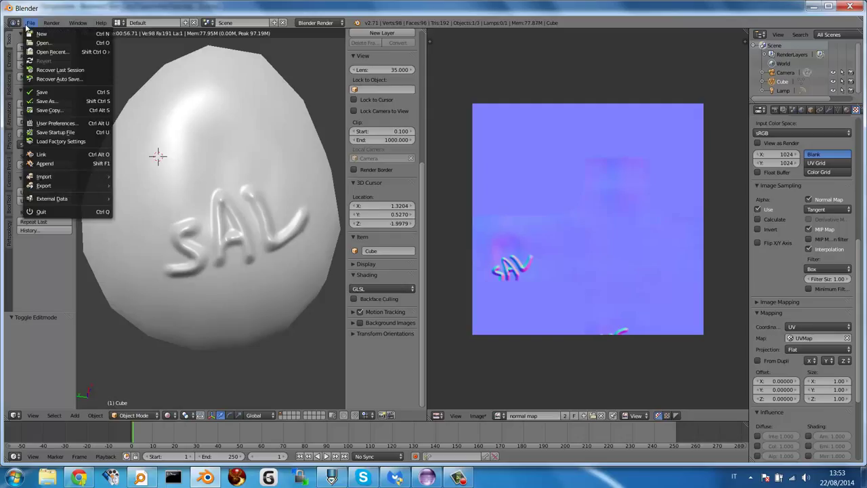
click(145, 185)
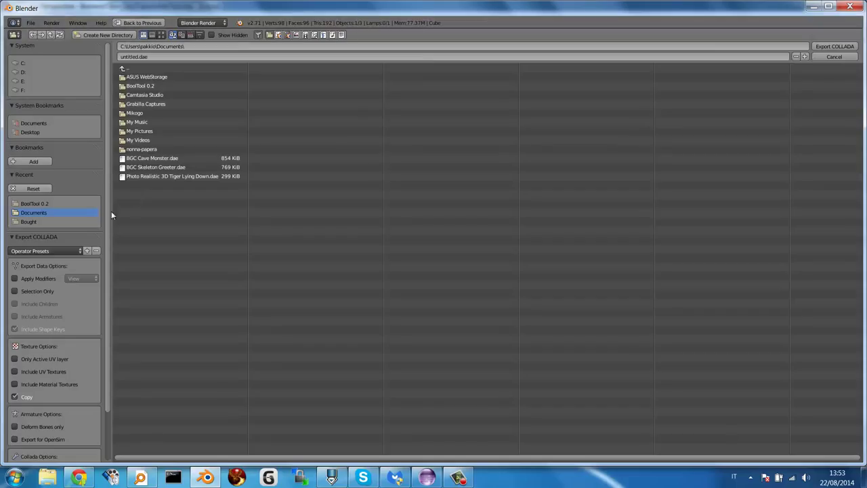
click(65, 251)
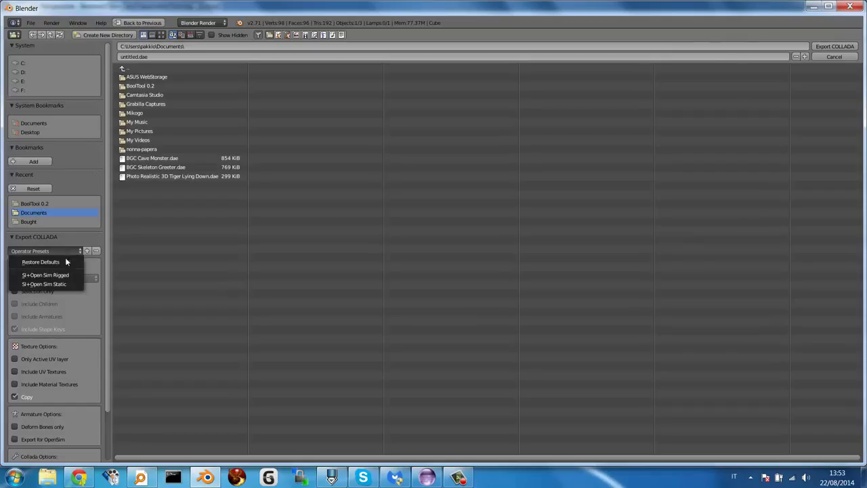
click(61, 283)
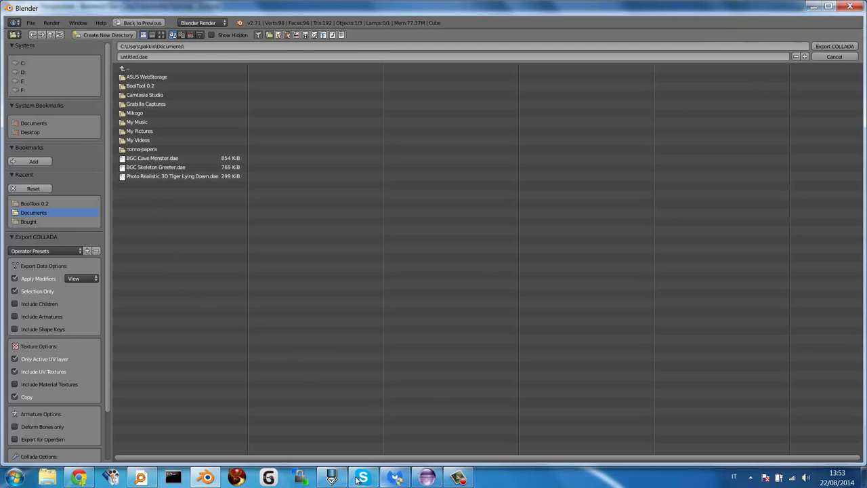
click(207, 479)
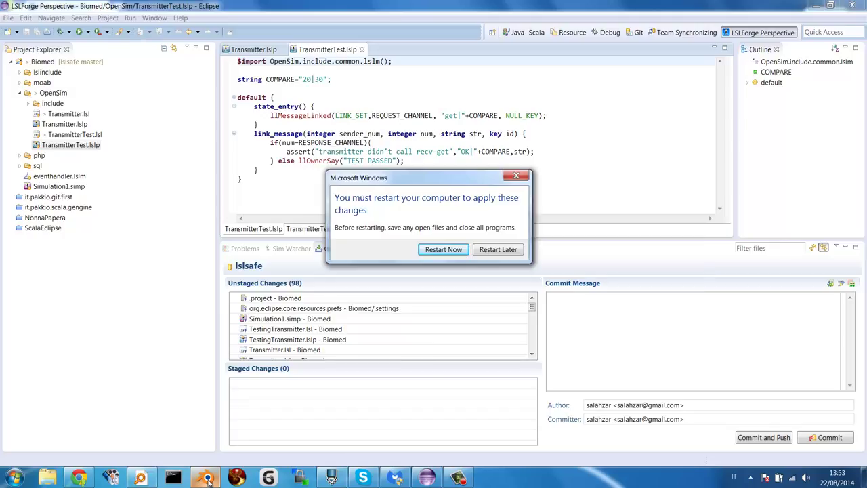
Switch from Eclipse back to Blender's COLLADA export browser via the taskbar.
click(208, 478)
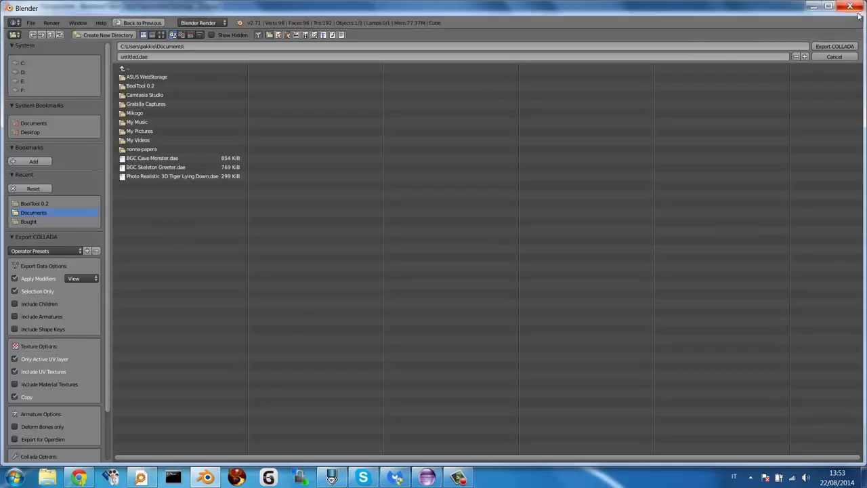
Close the COLLADA export browser to return to the SAL-embossed egg in the 3D view.
click(834, 56)
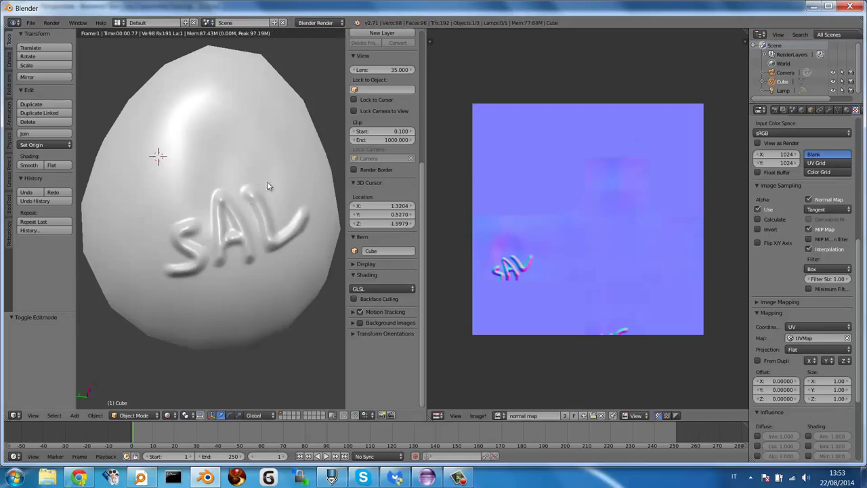